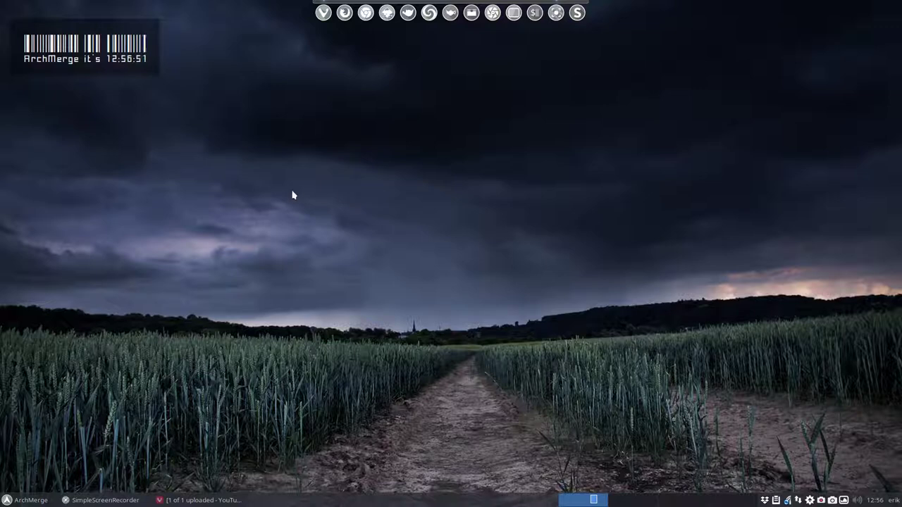
# Run sudo pacman -S nemo in a new terminal and enter the sudo password
pyautogui.press('super+Return')
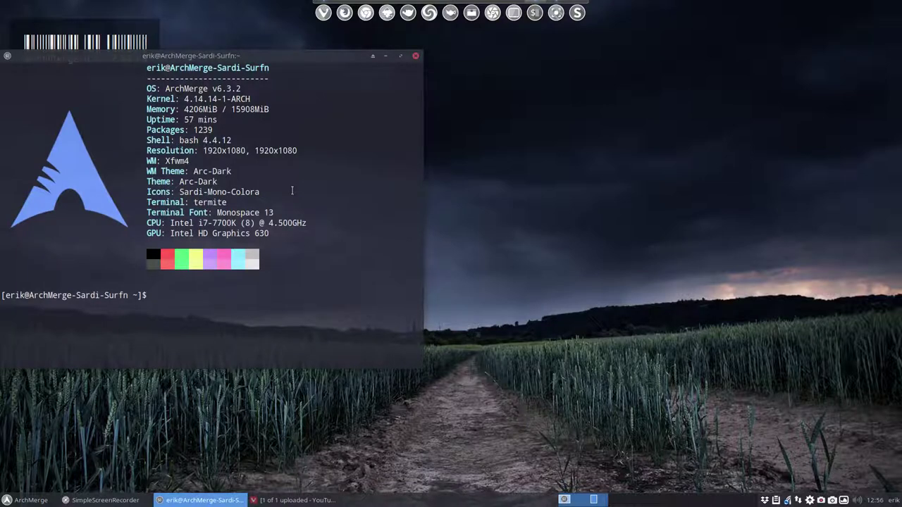
pyautogui.write('sudo')
pyautogui.write(' pacman ')
pyautogui.write('-S nemo')
pyautogui.press('Return')
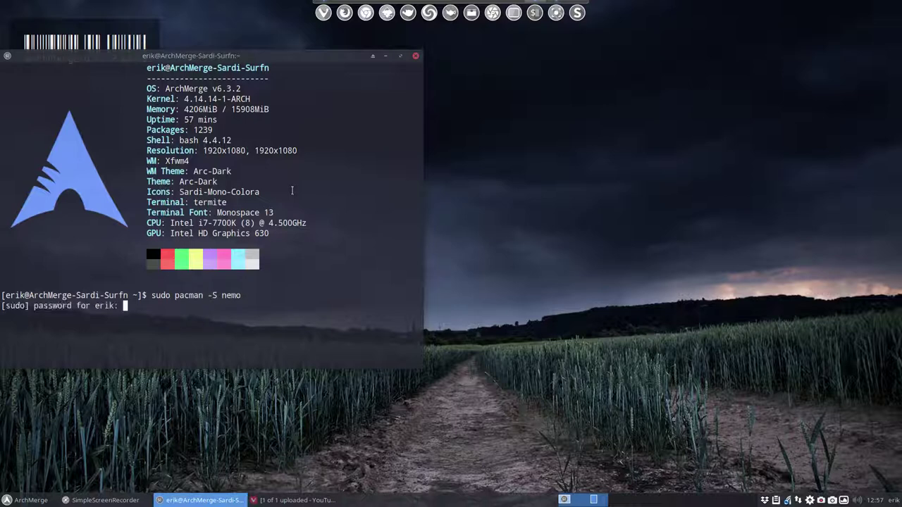
pyautogui.press('Return')
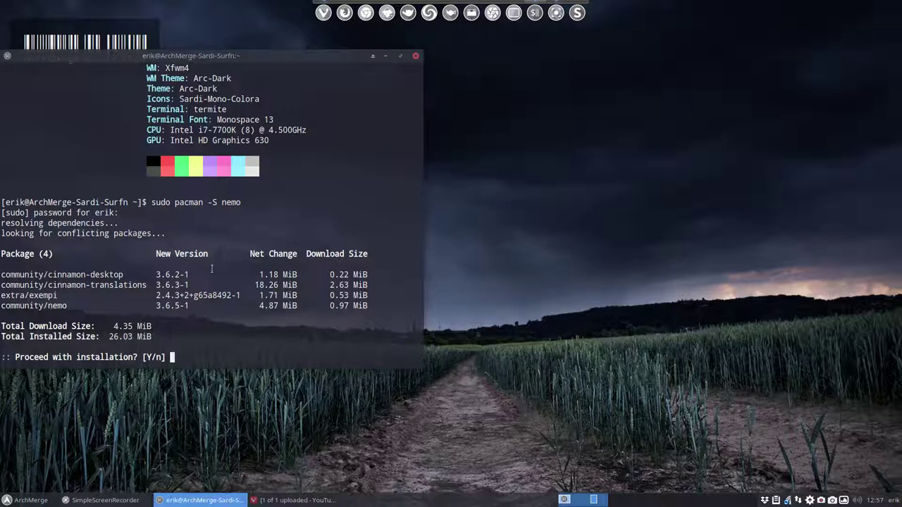
# Review the cinnamon-desktop and cinnamon-translations dependencies and confirm the installation
pyautogui.moveTo(133, 275); pyautogui.dragTo(48, 275)
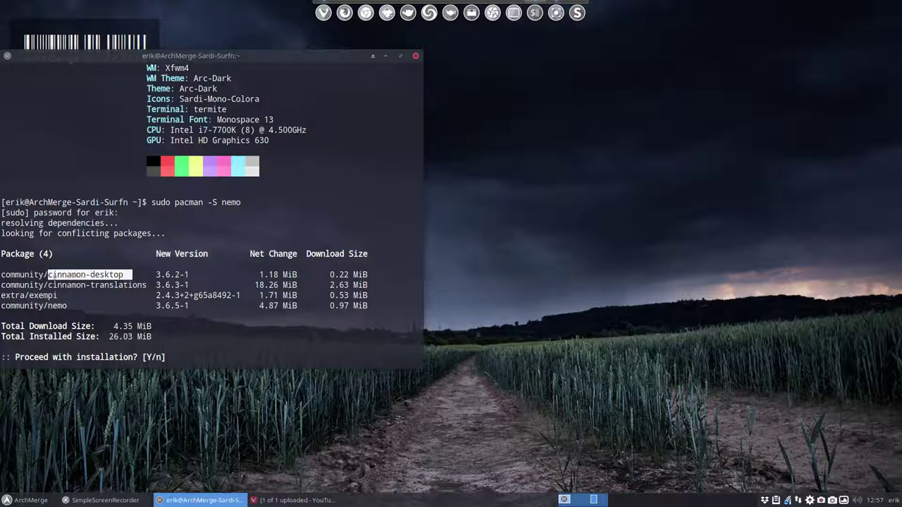
pyautogui.click(144, 285)
pyautogui.moveTo(143, 284); pyautogui.dragTo(48, 284)
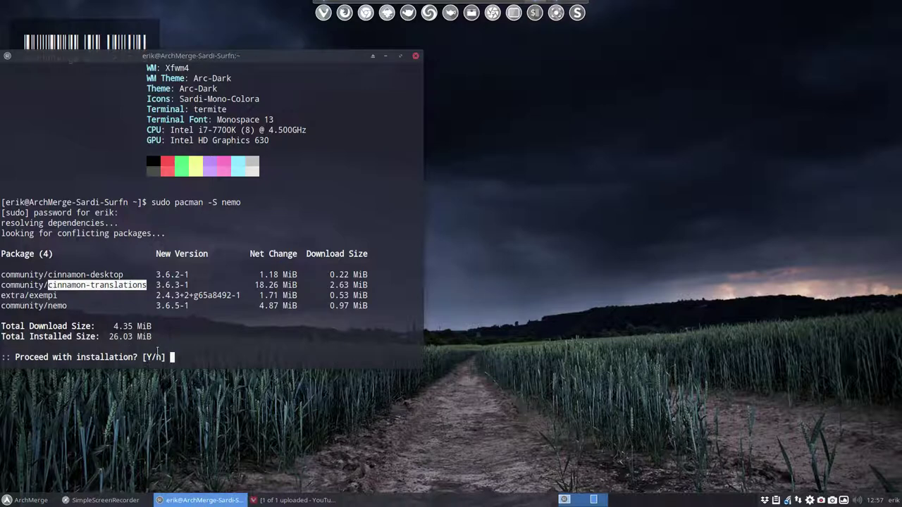
pyautogui.press('Return')
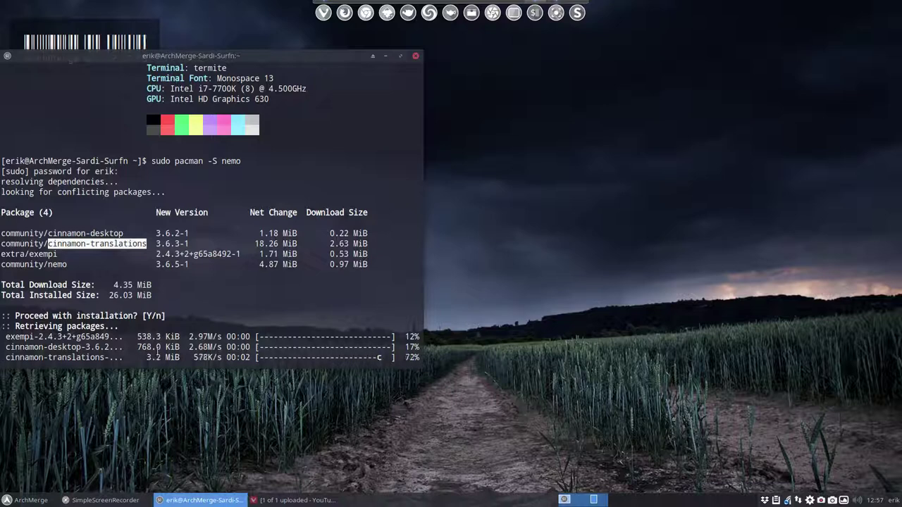
# Bring up and dismiss the desktop context menu while the packages download
pyautogui.rightClick(550, 328)
pyautogui.moveTo(578, 319)
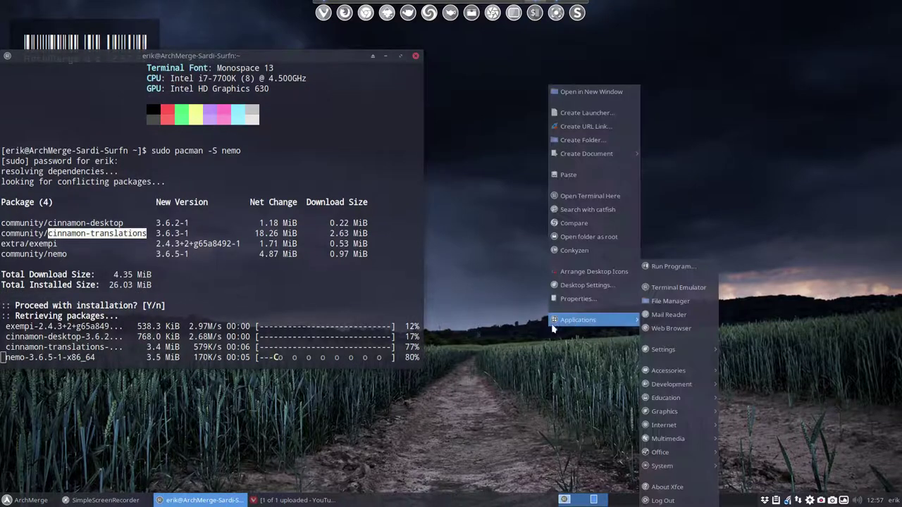
pyautogui.click(553, 328)
pyautogui.rightClick(573, 318)
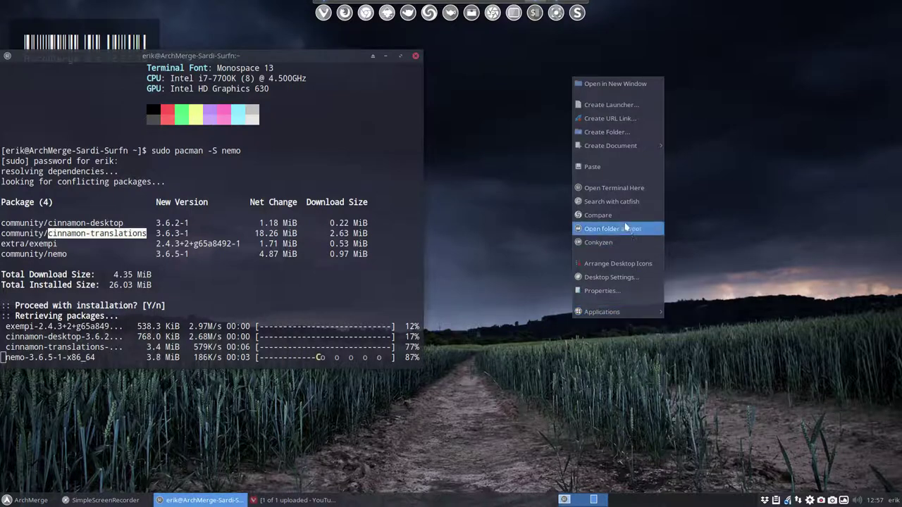
pyautogui.press('Escape')
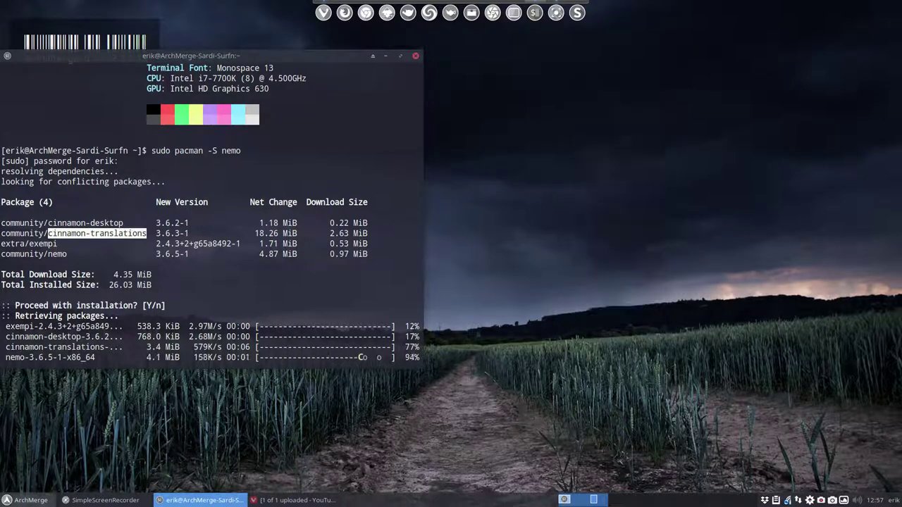
# Set Preferred Applications' File Manager to a custom 'nemo' entry instead of Thunar
pyautogui.press('super')
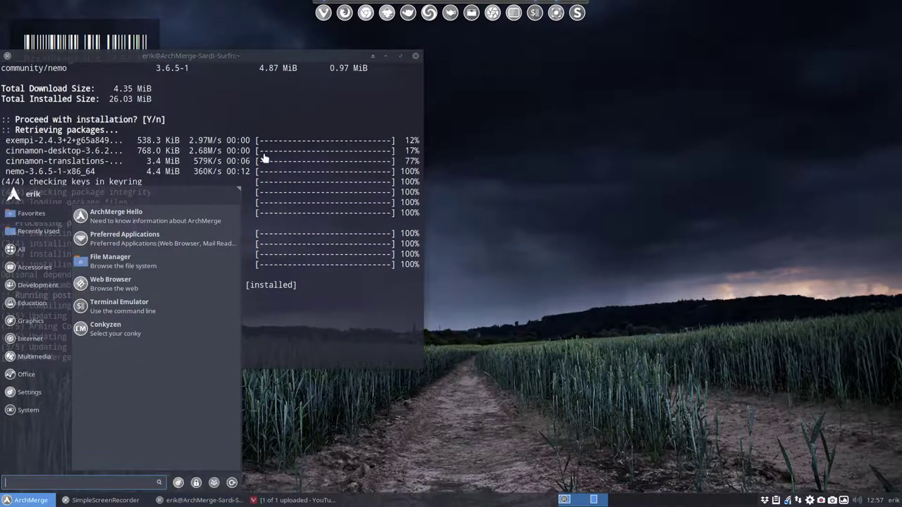
pyautogui.click(125, 238)
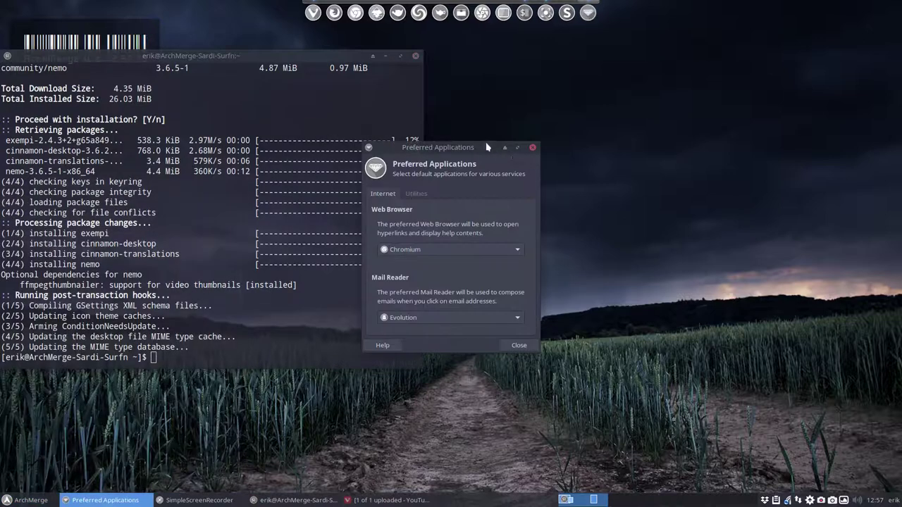
pyautogui.moveTo(459, 146); pyautogui.dragTo(627, 127)
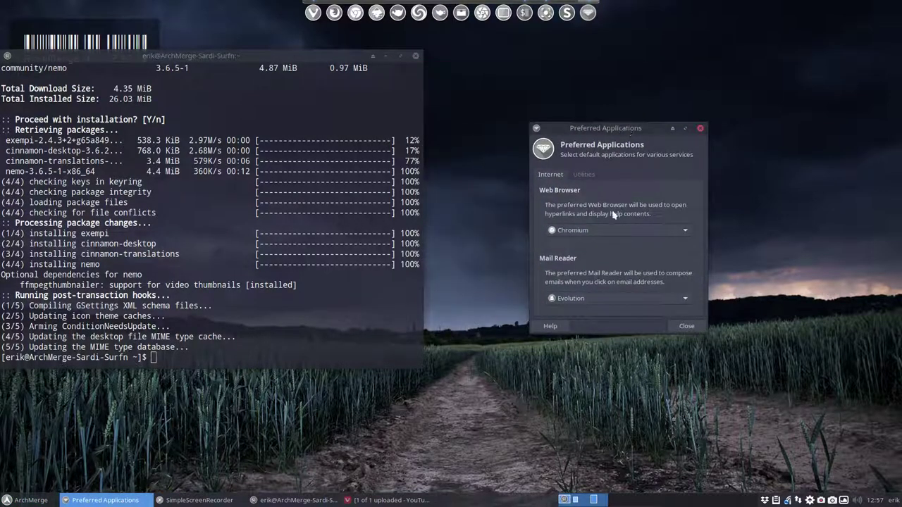
pyautogui.click(584, 174)
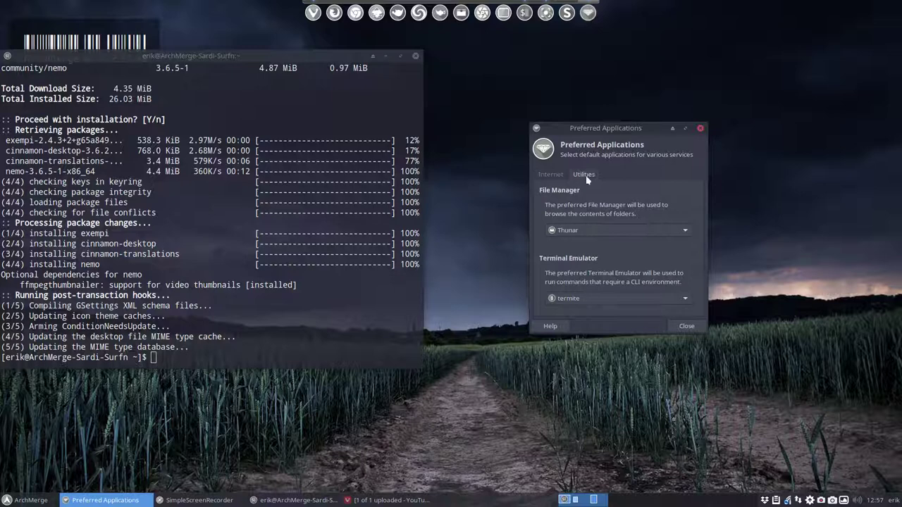
pyautogui.click(589, 230)
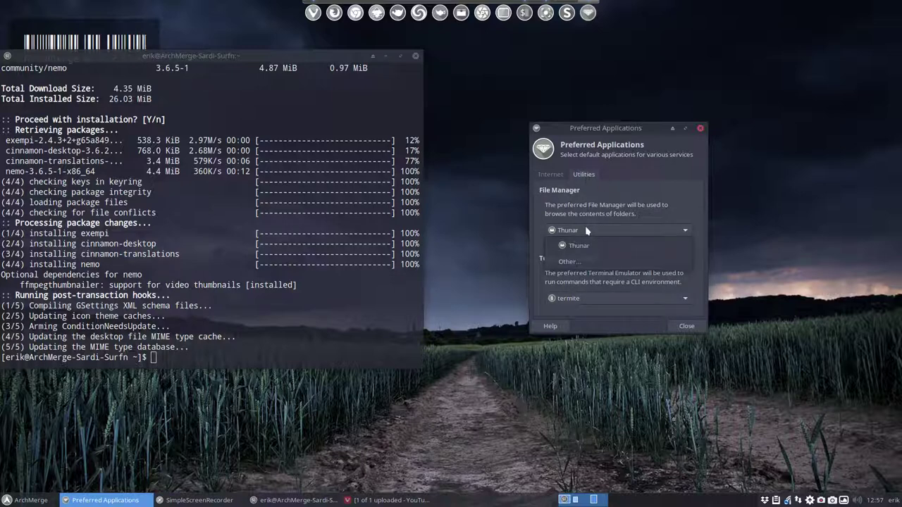
pyautogui.click(580, 262)
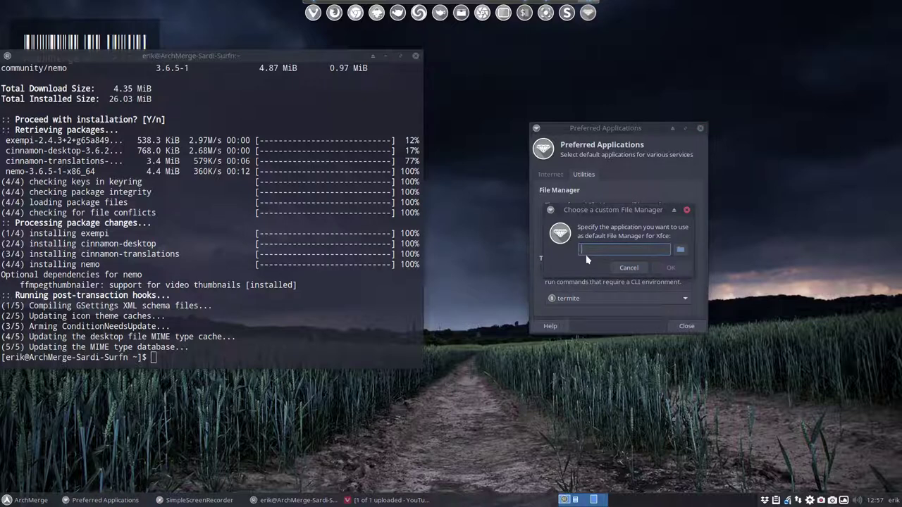
pyautogui.write('nemo')
pyautogui.click(670, 268)
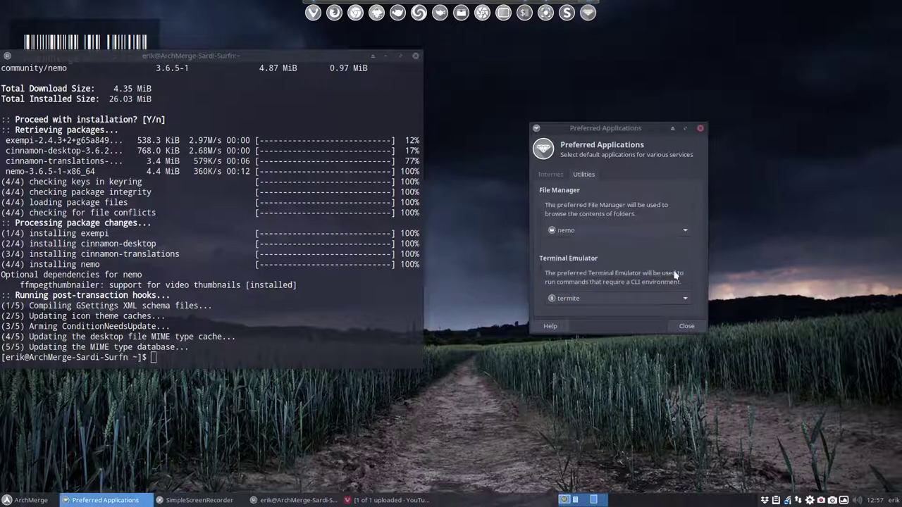
pyautogui.click(686, 325)
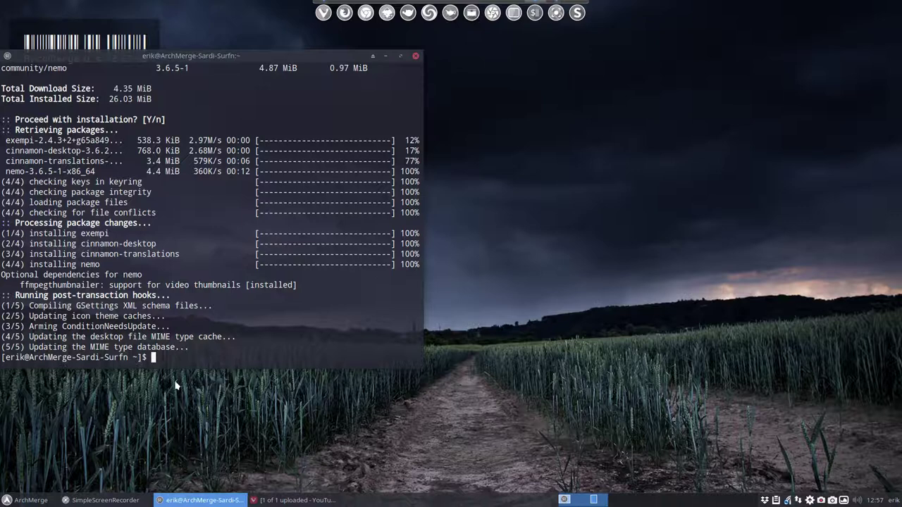
# Launch Nemo by searching 'nemo' in the application menu
pyautogui.click(89, 468)
pyautogui.click(19, 500)
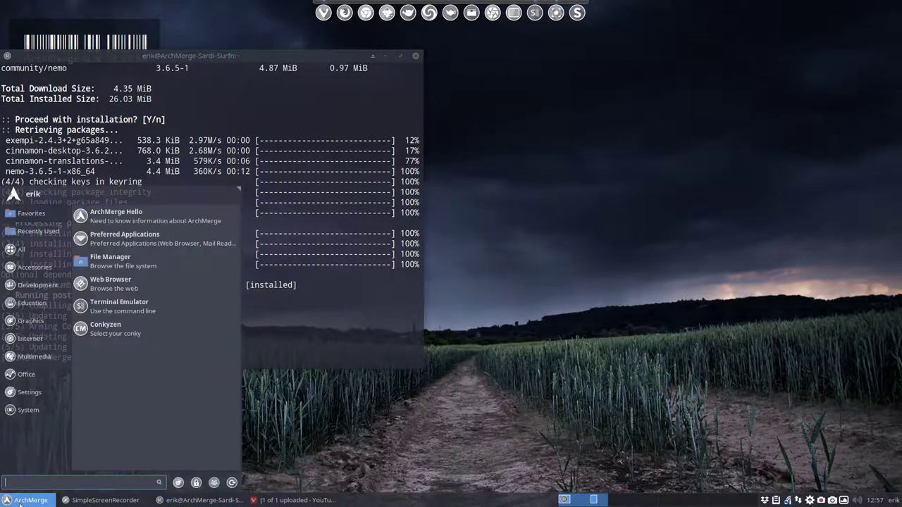
pyautogui.write('nemo')
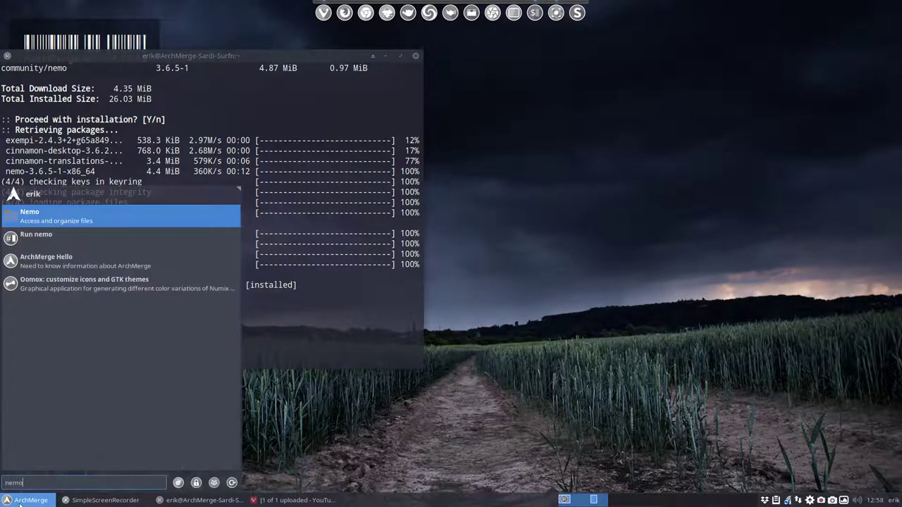
pyautogui.click(62, 220)
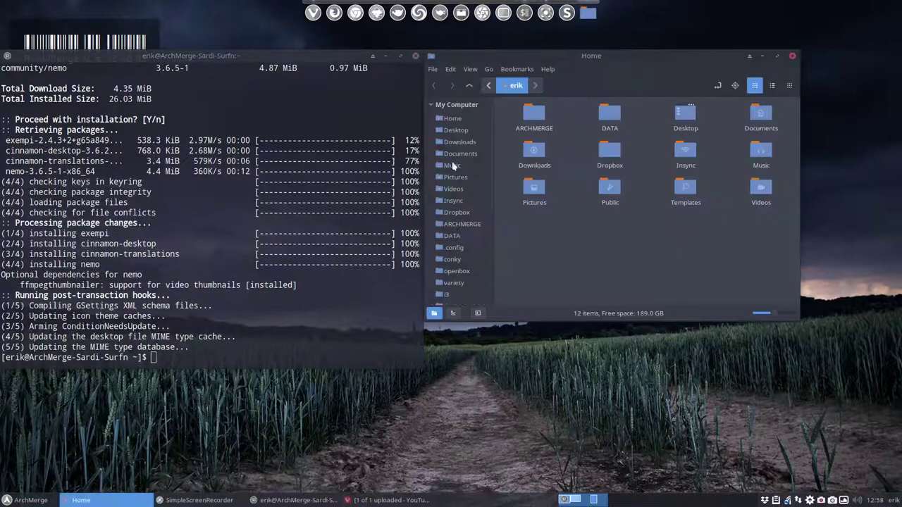
# Pin Nemo among the first dock launchers and move Thunar to the end
pyautogui.rightClick(587, 19)
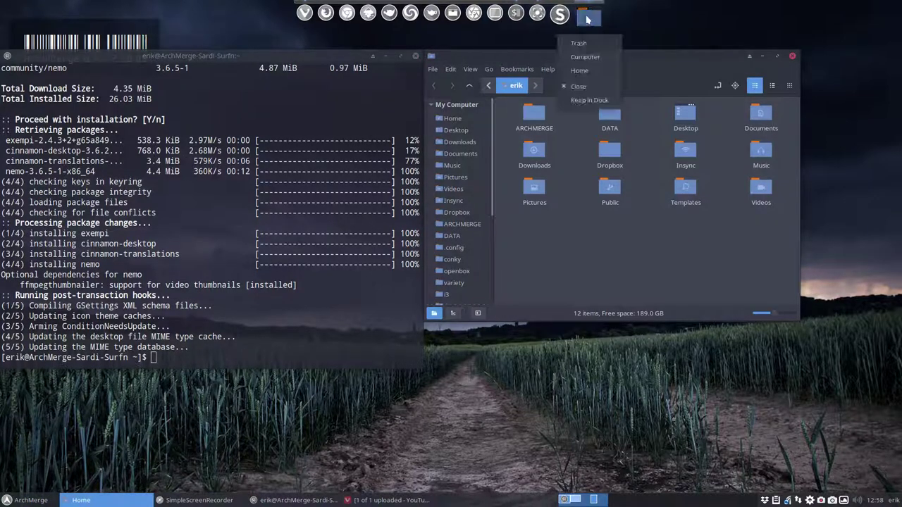
pyautogui.click(589, 100)
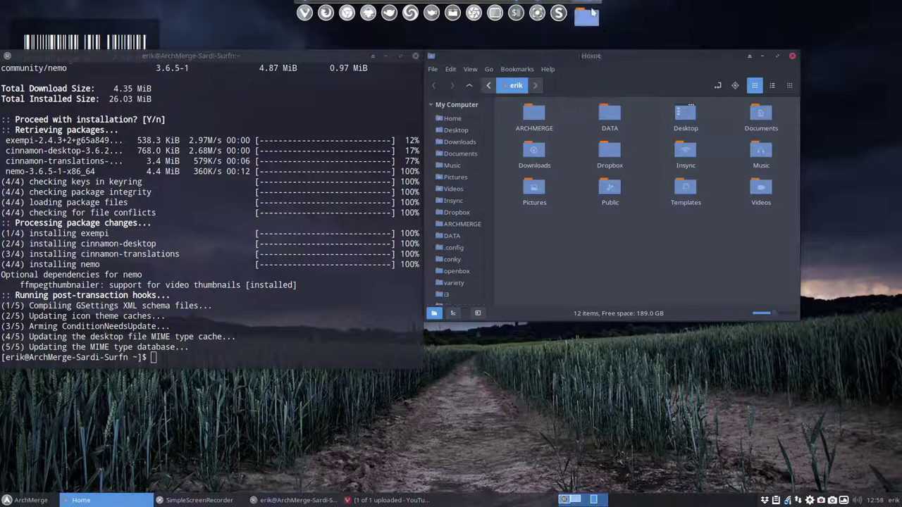
pyautogui.moveTo(591, 12); pyautogui.dragTo(367, 10)
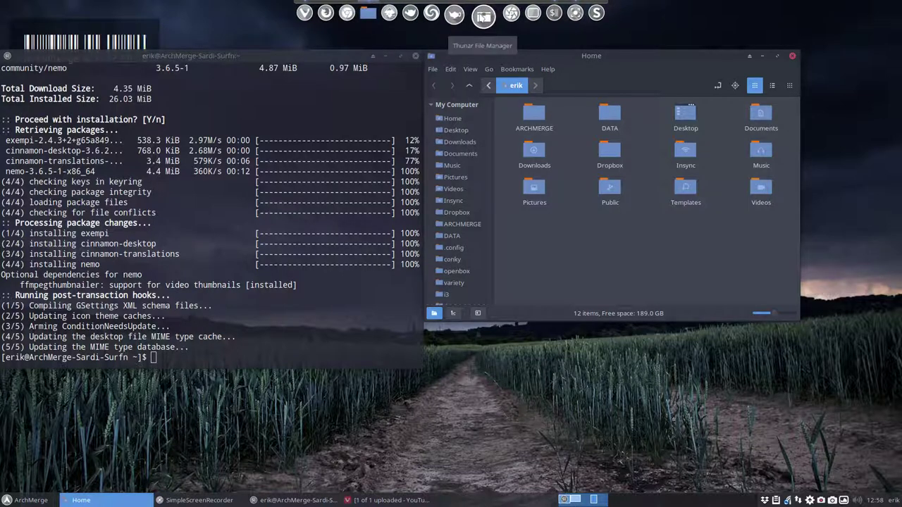
pyautogui.moveTo(483, 16); pyautogui.dragTo(589, 13)
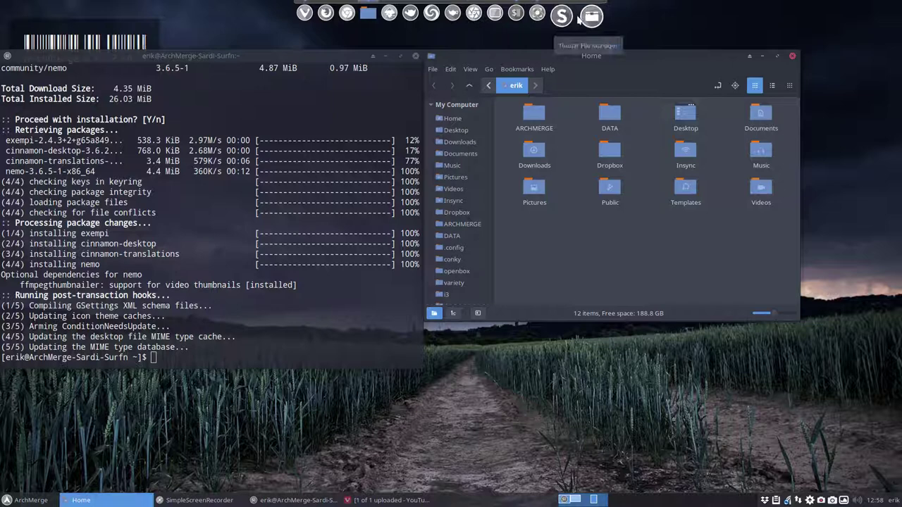
pyautogui.click(792, 55)
# Close the terminal and open Nemo's Home window from the dock
pyautogui.click(416, 56)
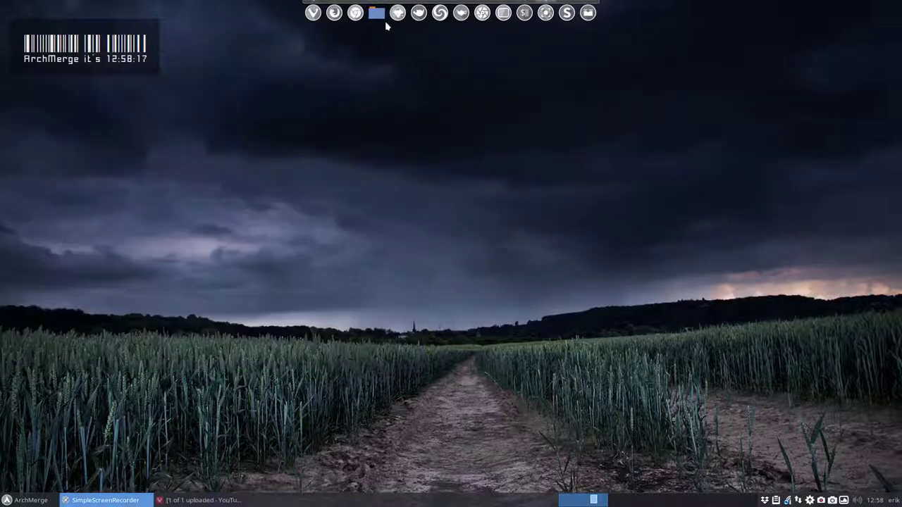
pyautogui.click(380, 19)
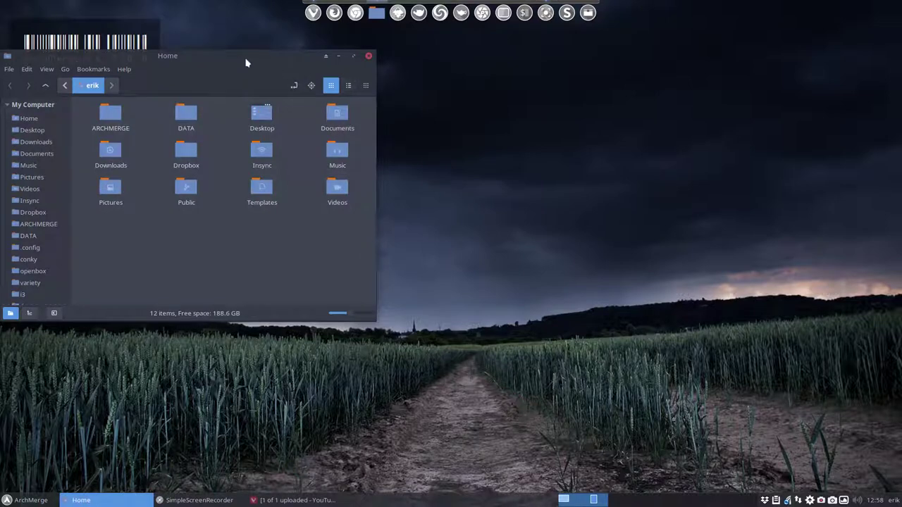
pyautogui.moveTo(247, 61)
pyautogui.mouseDown()
pyautogui.moveTo(261, 100)
pyautogui.moveTo(317, 101)
pyautogui.mouseUp()
# Enable the computer, home and open-in-terminal toolbar buttons in Nemo's preferences
pyautogui.click(111, 109)
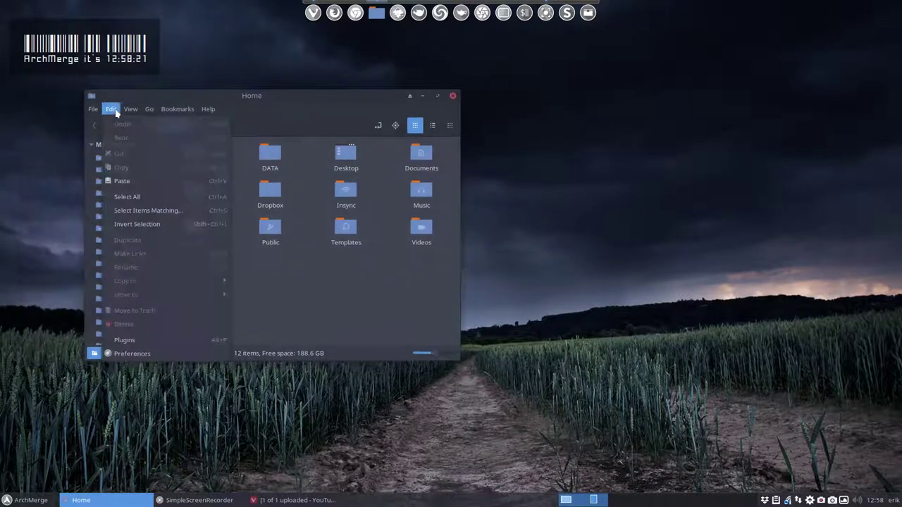
pyautogui.click(131, 350)
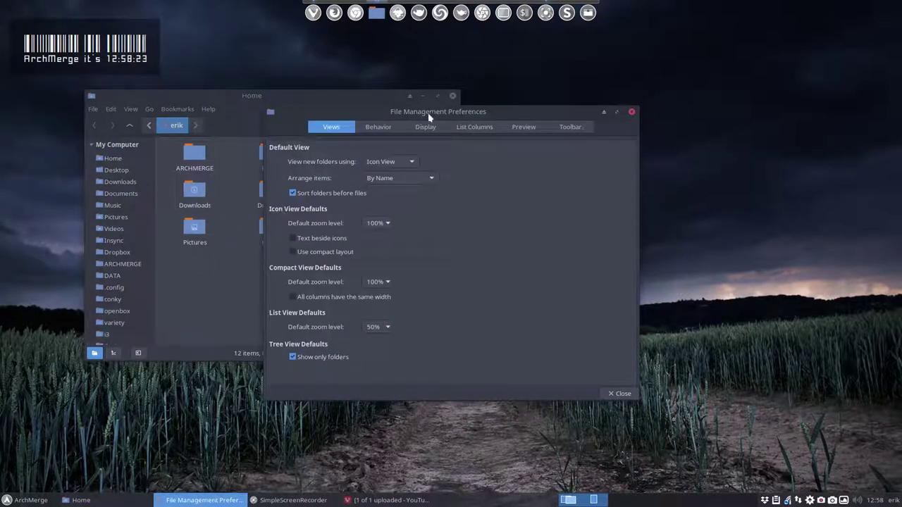
pyautogui.click(569, 127)
pyautogui.click(317, 202)
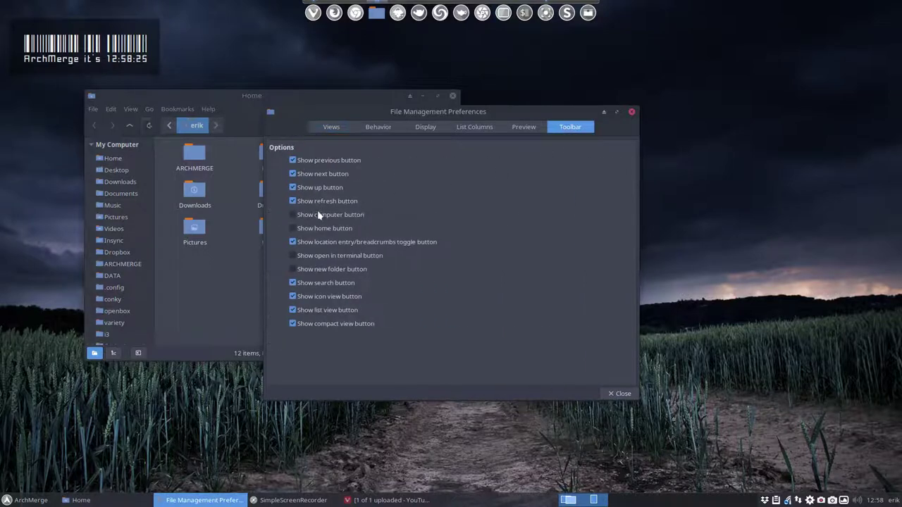
pyautogui.click(317, 228)
pyautogui.click(317, 255)
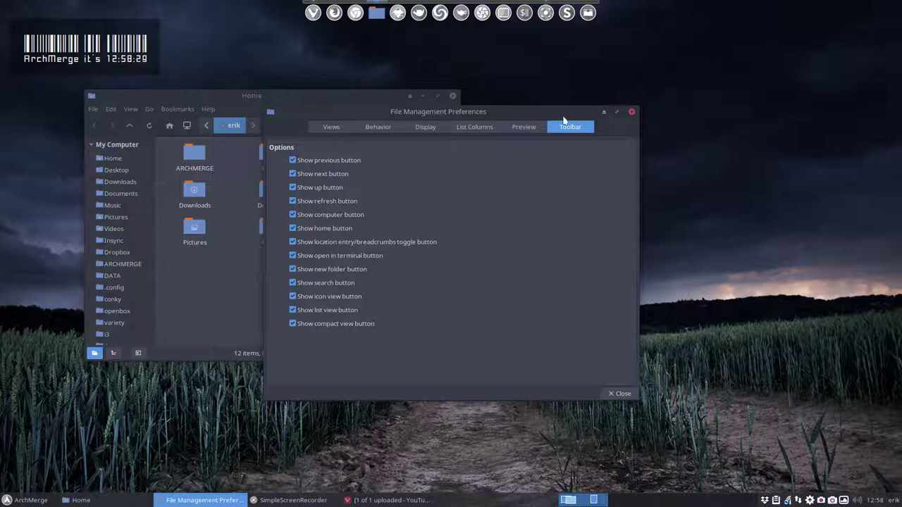
pyautogui.click(631, 112)
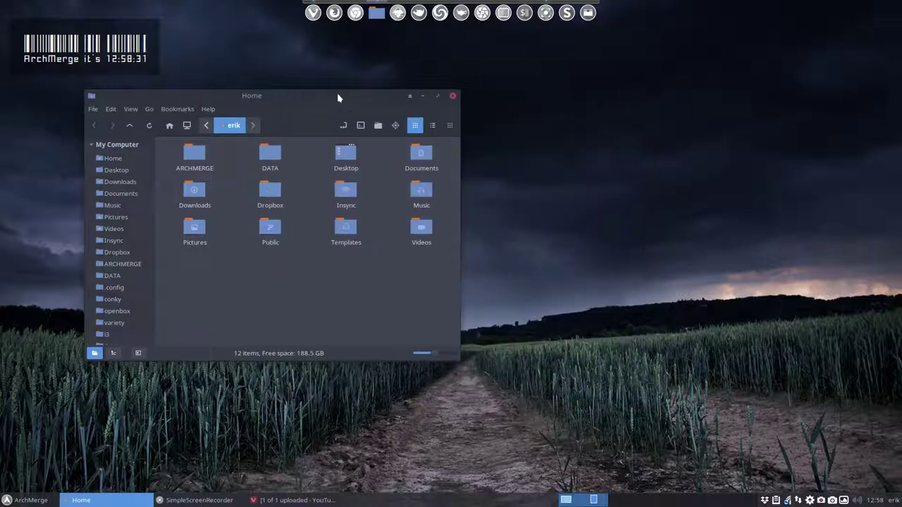
# Snap Nemo left, open Thunar snapped right, and show its .icons folder
pyautogui.moveTo(317, 96); pyautogui.dragTo(2, 134)
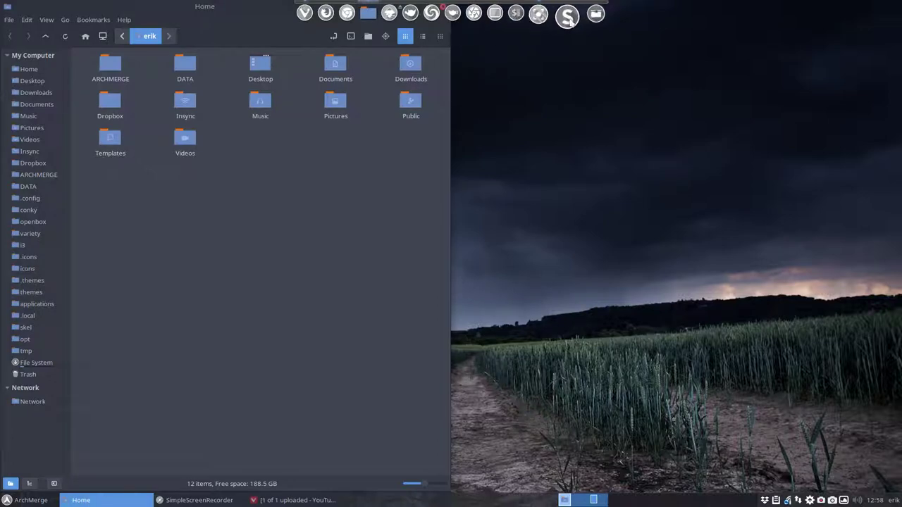
pyautogui.click(588, 11)
pyautogui.moveTo(534, 57); pyautogui.dragTo(897, 141)
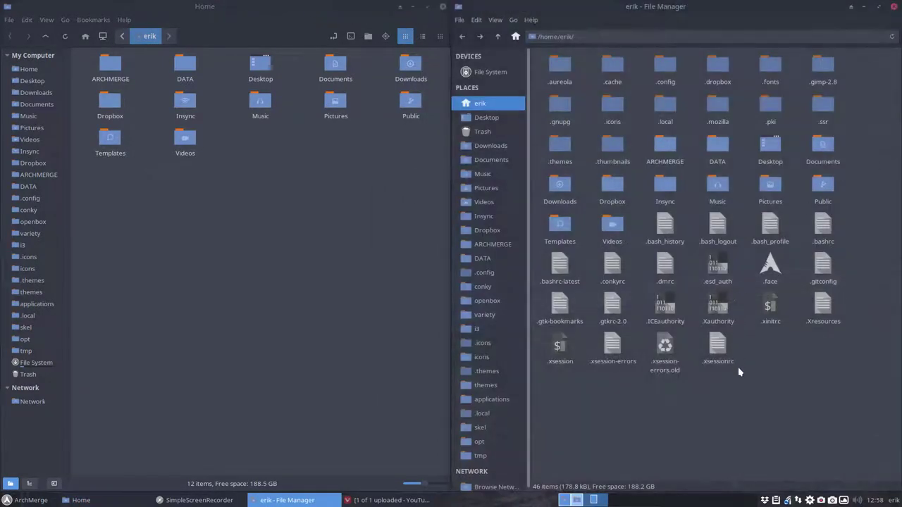
pyautogui.click(483, 343)
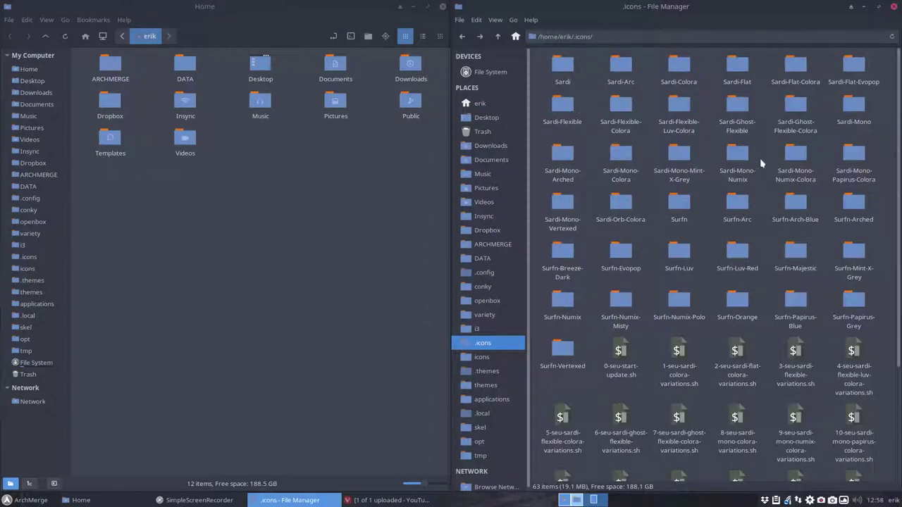
pyautogui.scroll(-3, 682, 393)
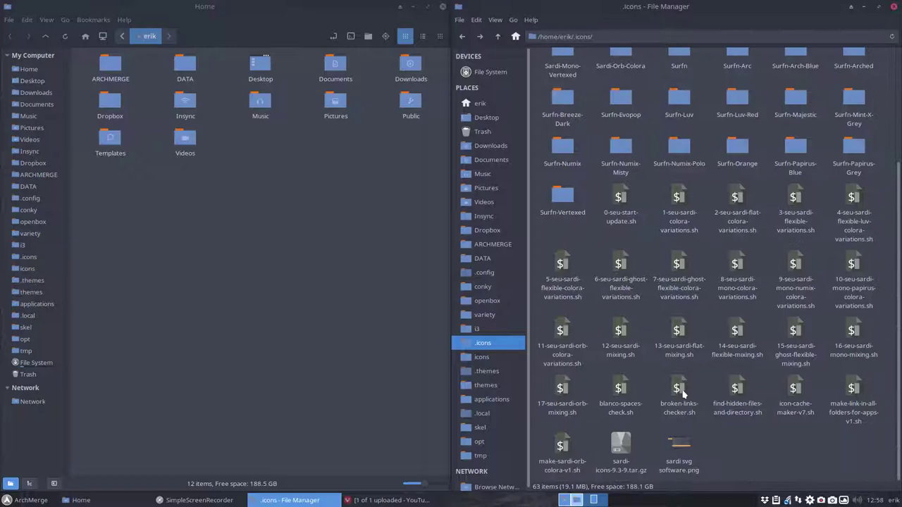
pyautogui.scroll(3, 682, 393)
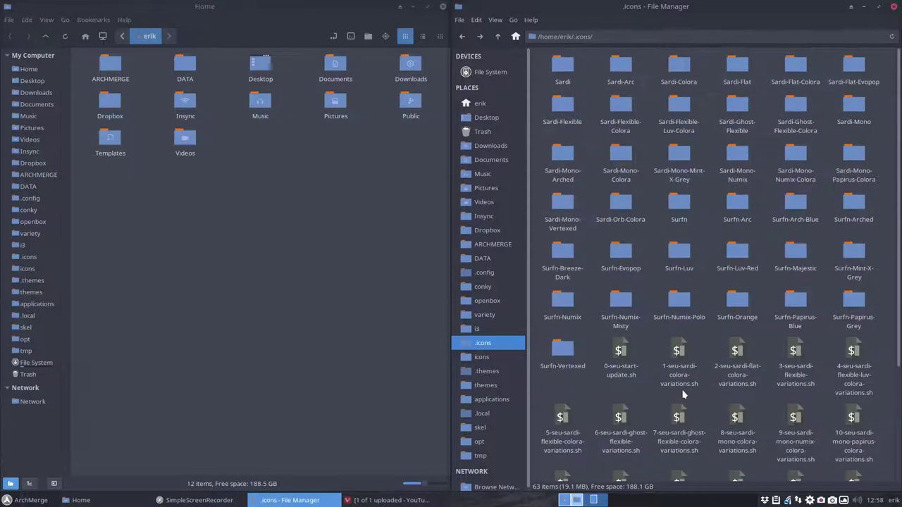
# Open .icons in Nemo, then the Sardi theme folder in both windows
pyautogui.click(258, 168)
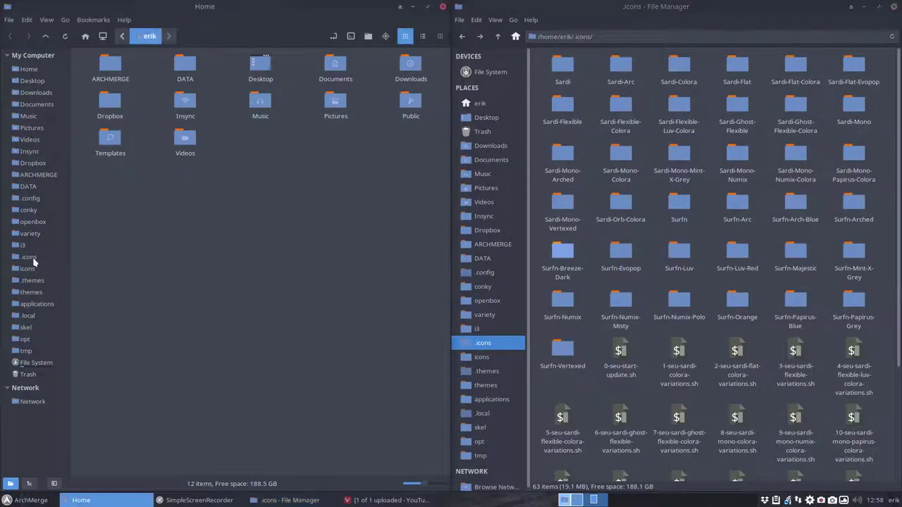
pyautogui.click(32, 257)
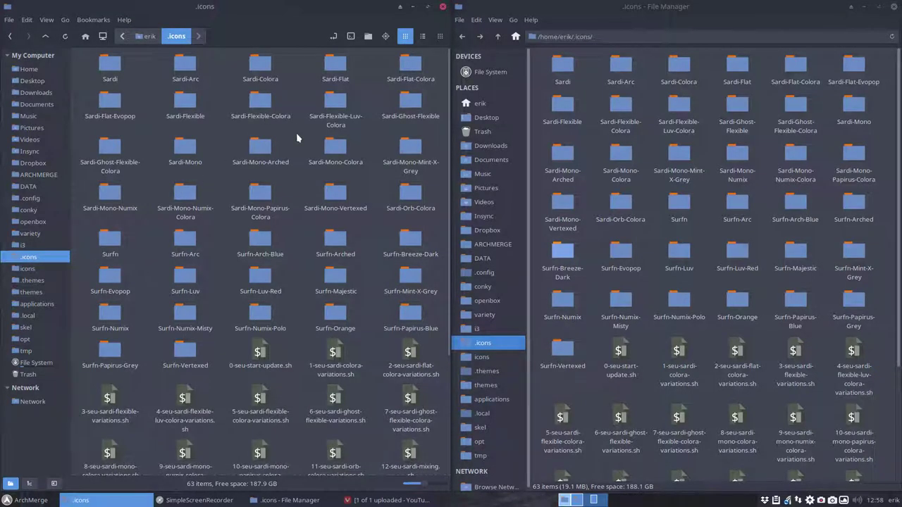
pyautogui.doubleClick(109, 65)
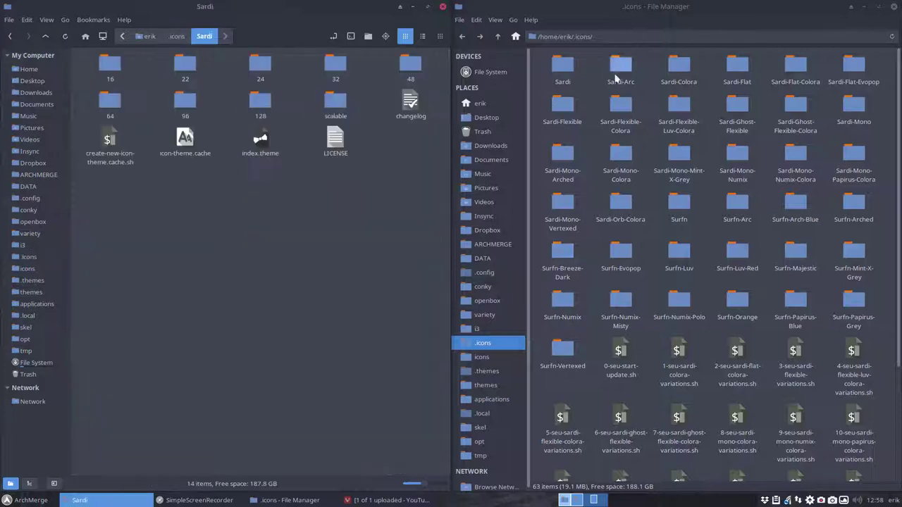
pyautogui.doubleClick(562, 67)
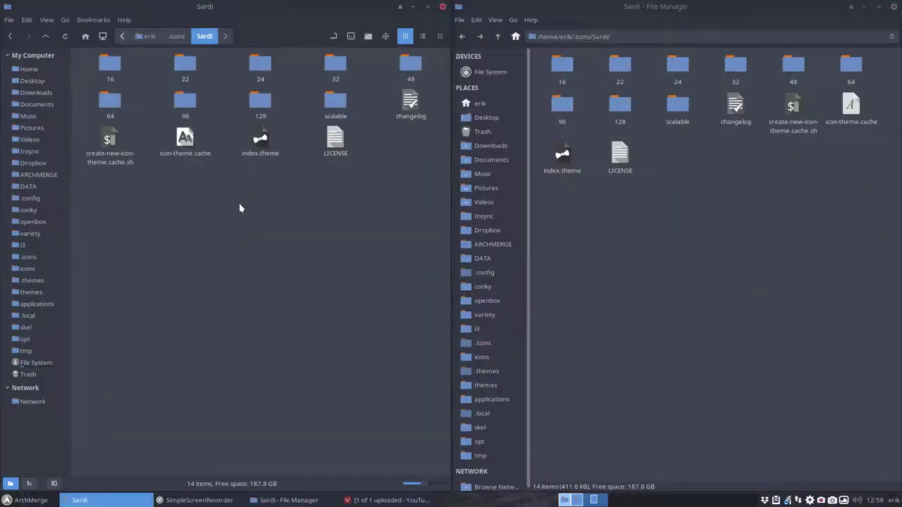
# Search Nemo's Sardi folder for 'firefo' and enlarge the 20 results
pyautogui.click(386, 37)
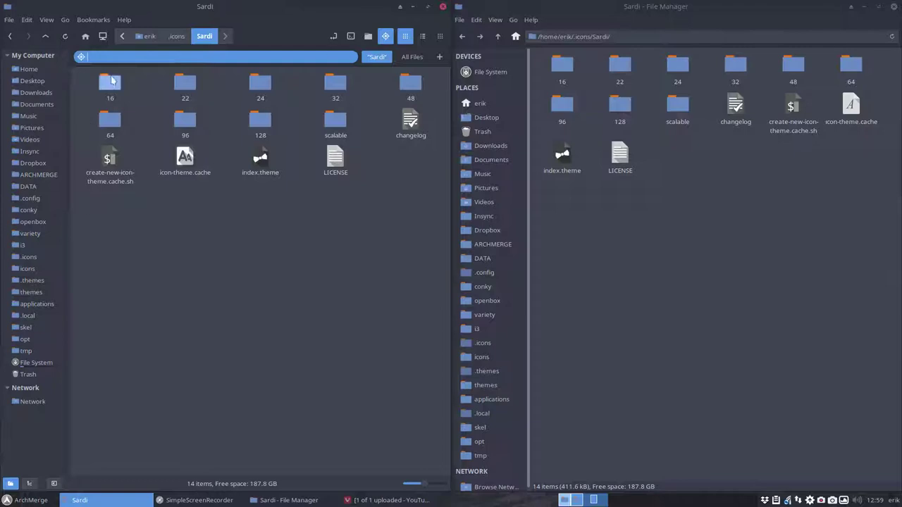
pyautogui.write('t')
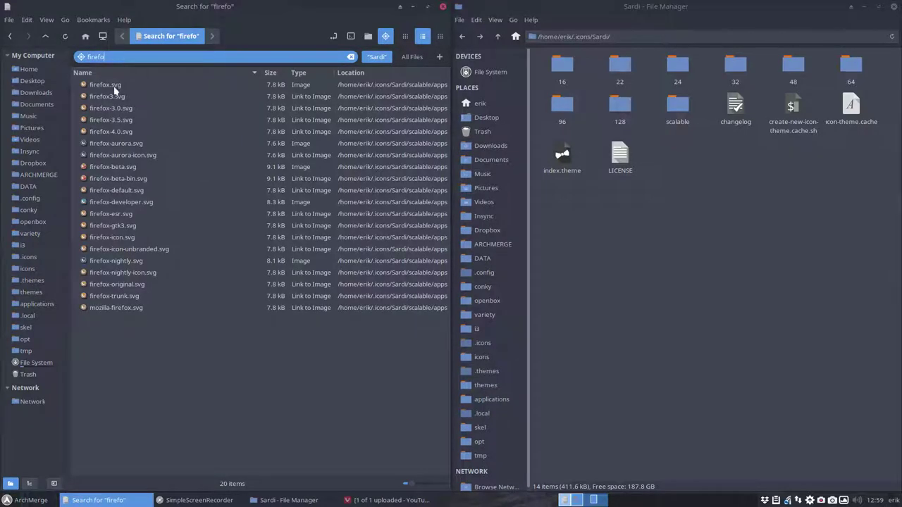
pyautogui.scroll(3, 211, 277)
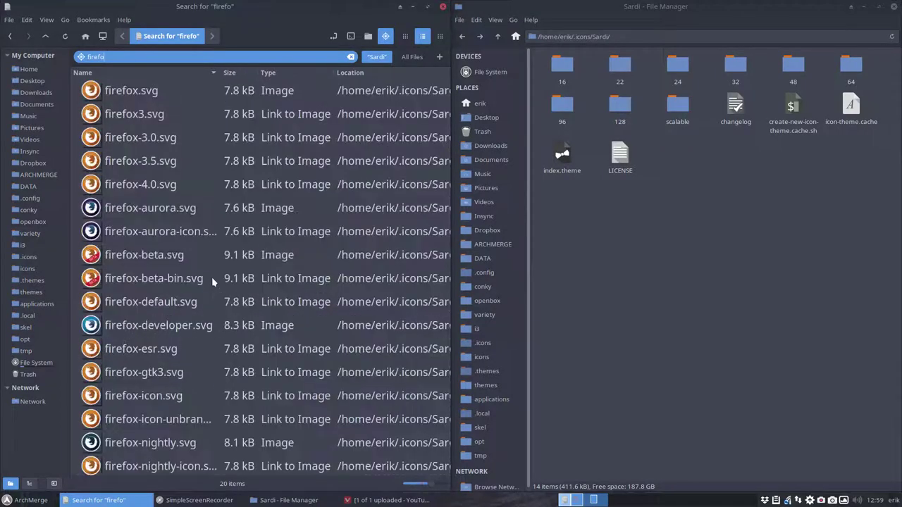
pyautogui.scroll(-2, 205, 150)
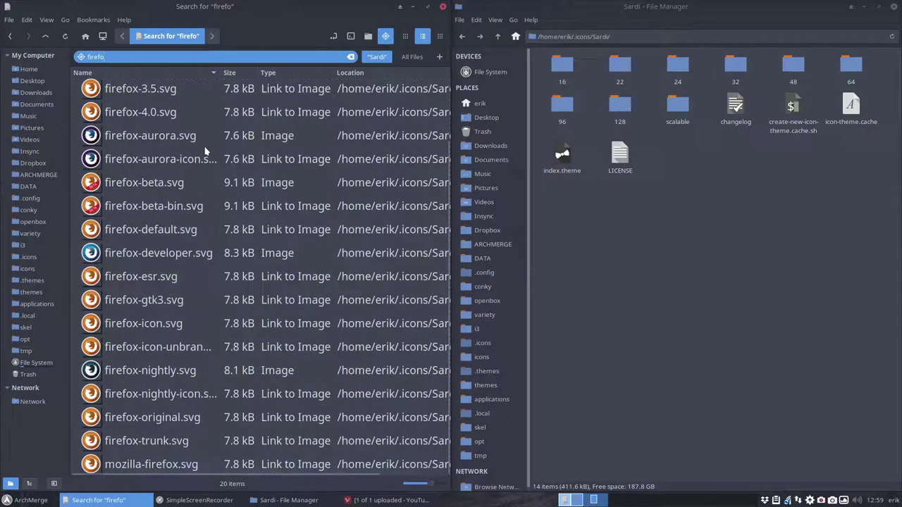
pyautogui.scroll(2, 205, 150)
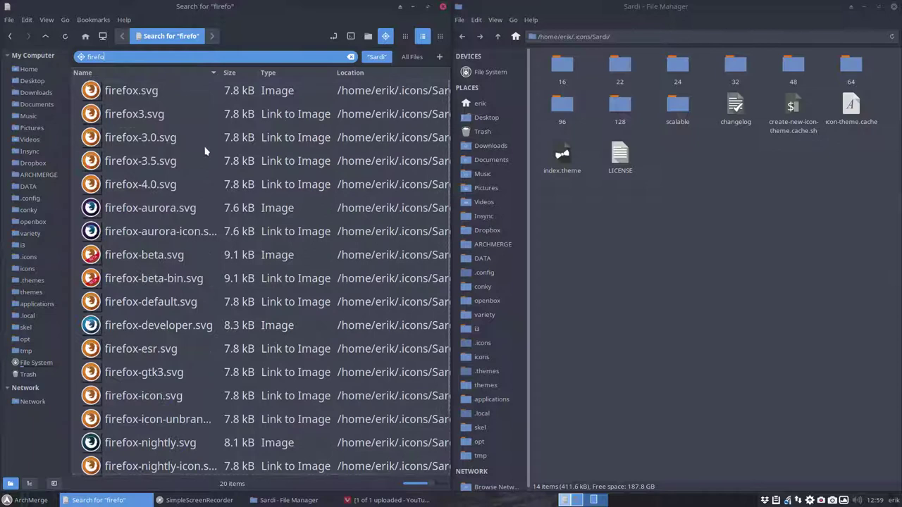
# Run a Catfish search for 'firefox' in Sardi and select the firefox-3.0.svg result
pyautogui.rightClick(677, 205)
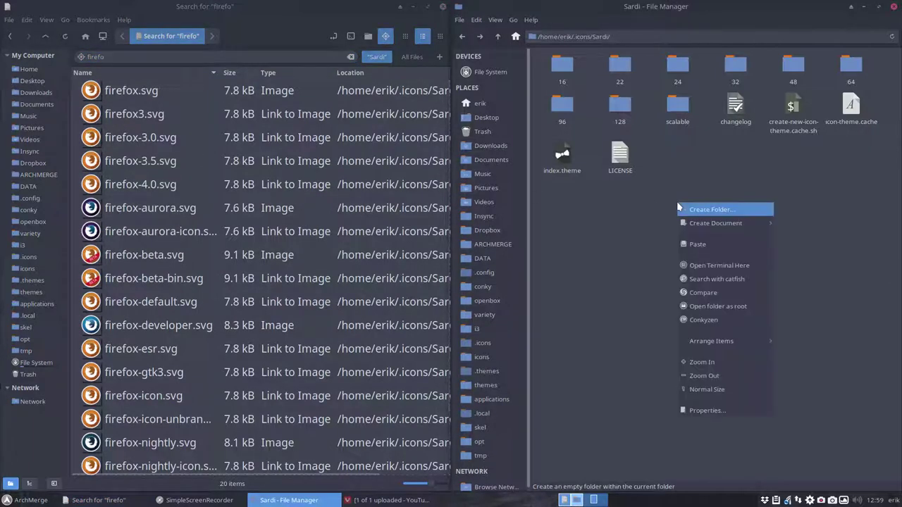
pyautogui.click(716, 280)
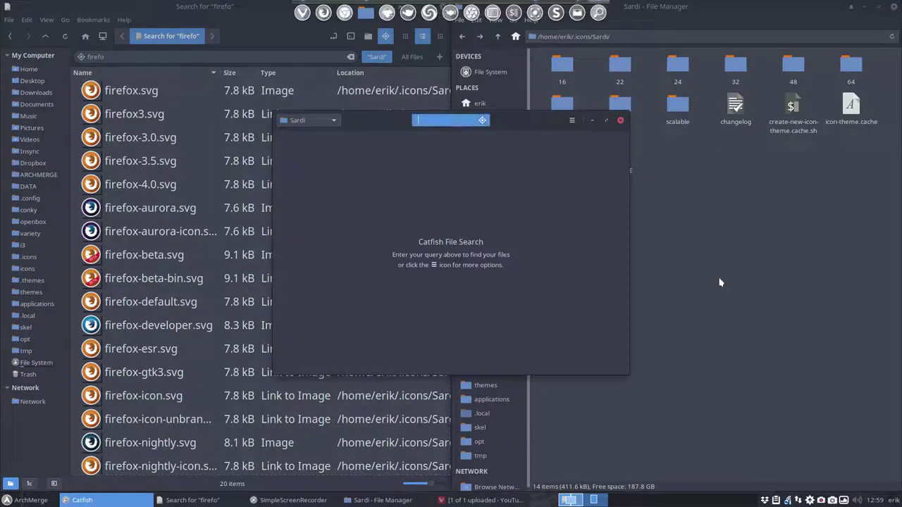
pyautogui.write('firef')
pyautogui.write('ox')
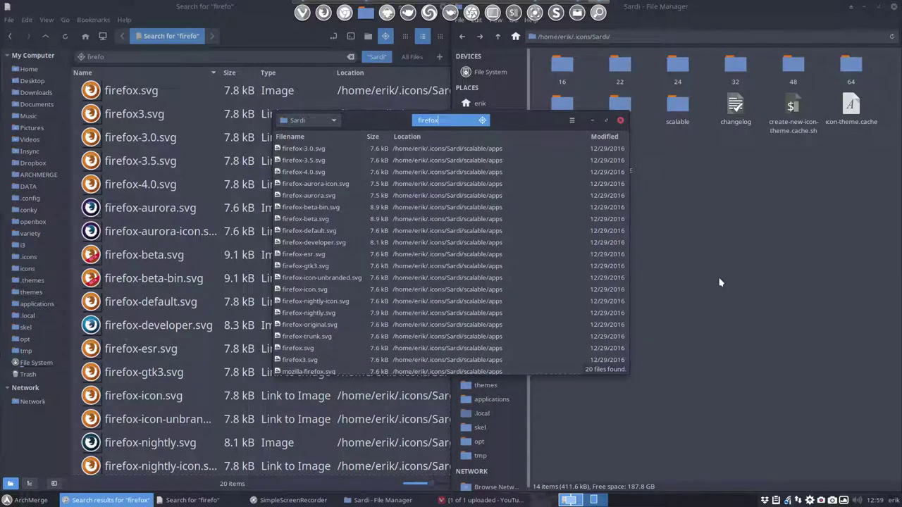
pyautogui.moveTo(377, 125); pyautogui.dragTo(621, 159)
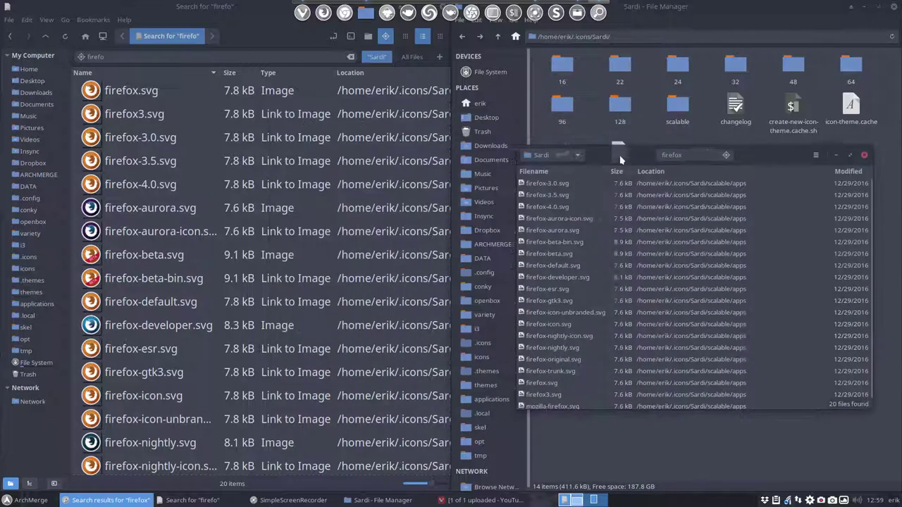
pyautogui.click(549, 184)
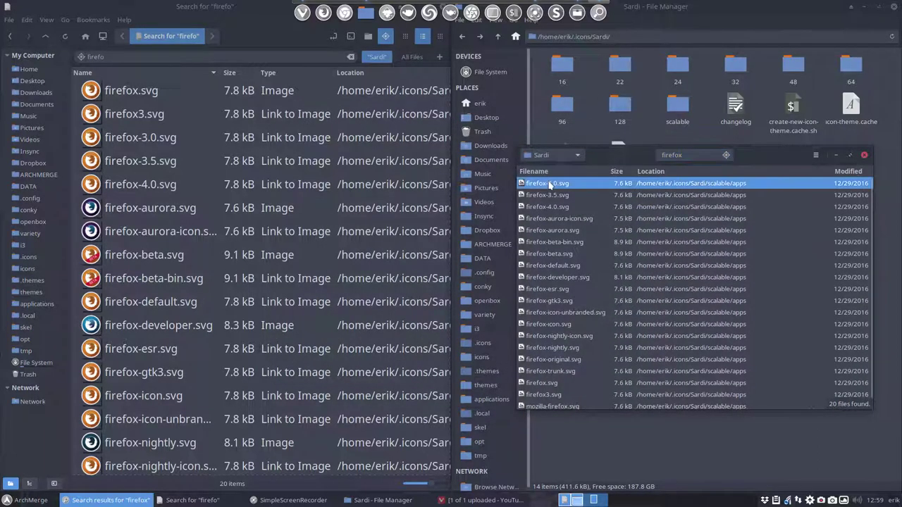
pyautogui.rightClick(548, 185)
# Browse the apps folder containing firefox-3.0.svg, then close it and Catfish
pyautogui.click(599, 206)
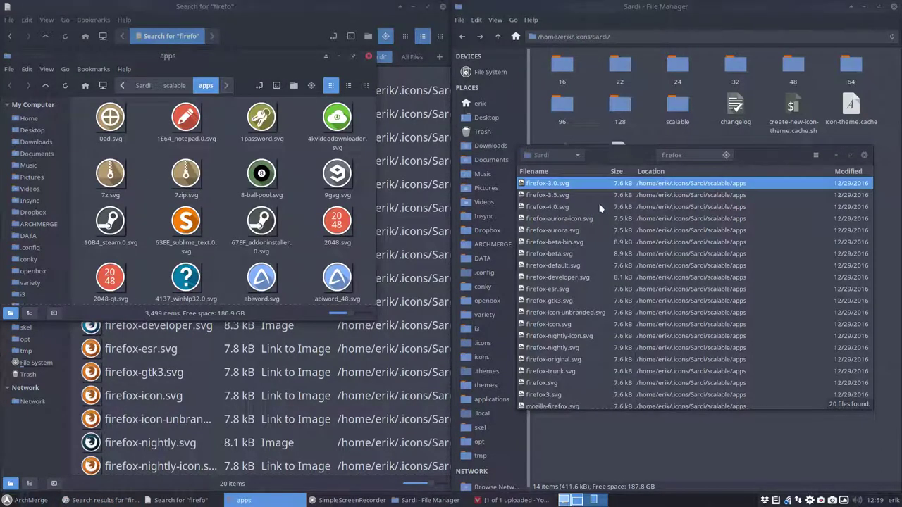
pyautogui.scroll(-5, 246, 209)
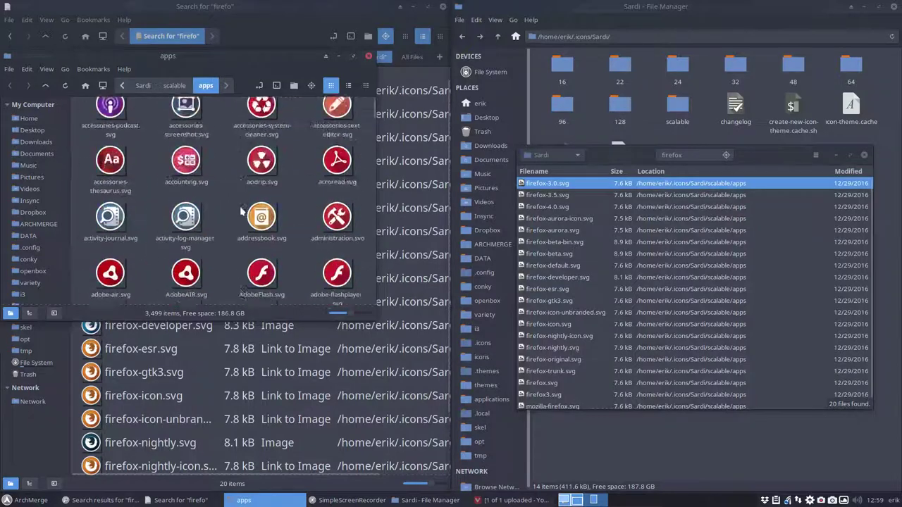
pyautogui.scroll(-5, 246, 211)
pyautogui.scroll(-5, 239, 206)
pyautogui.scroll(-5, 239, 206)
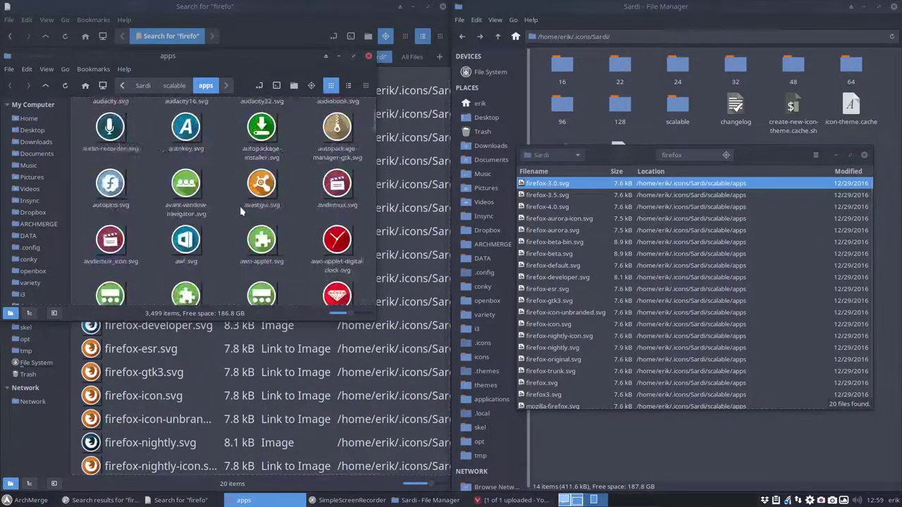
pyautogui.scroll(-3, 240, 210)
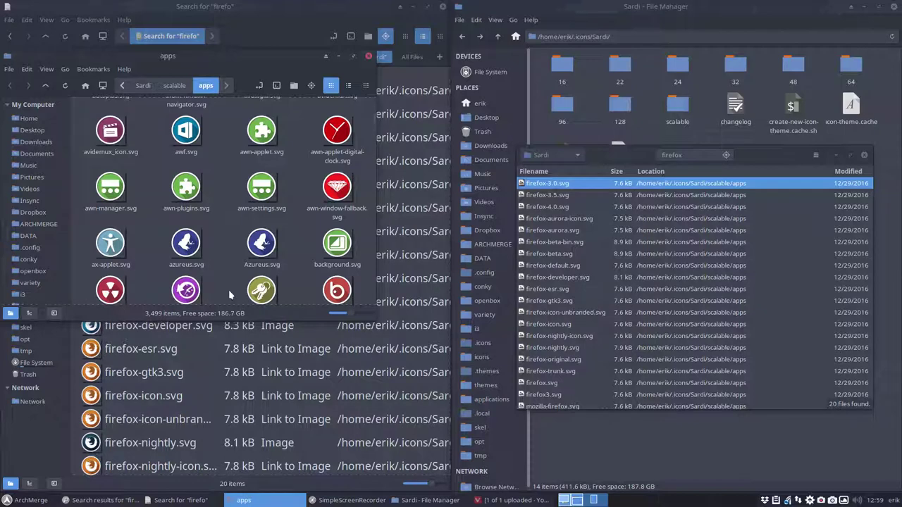
pyautogui.click(367, 55)
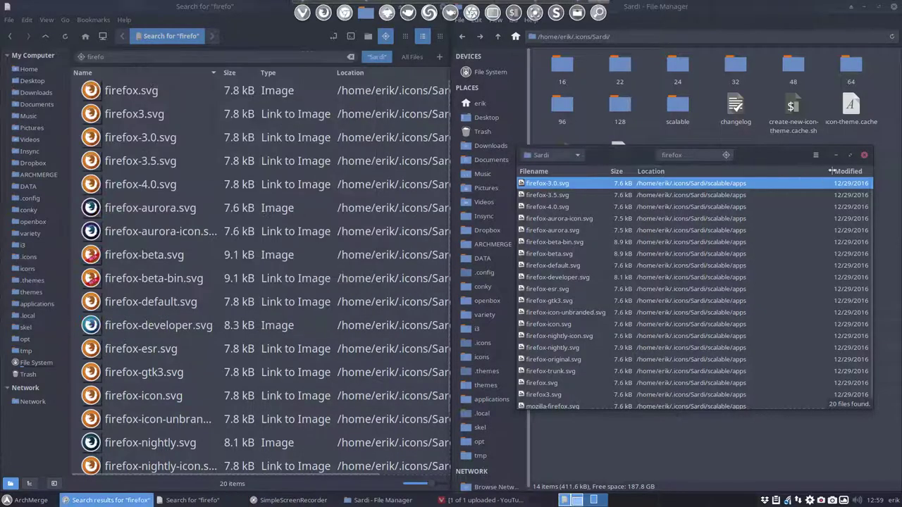
pyautogui.click(864, 154)
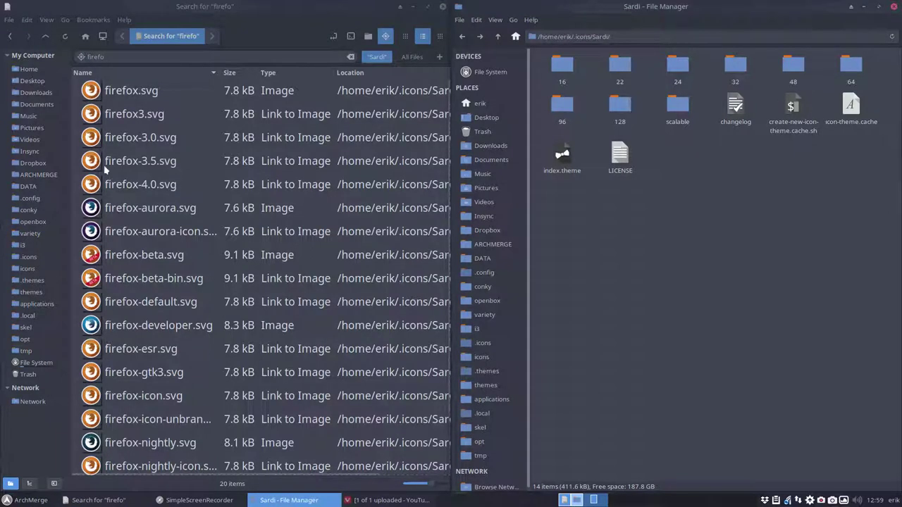
# Go back up to the .icons folder in Nemo and search it for 'edit'
pyautogui.click(128, 166)
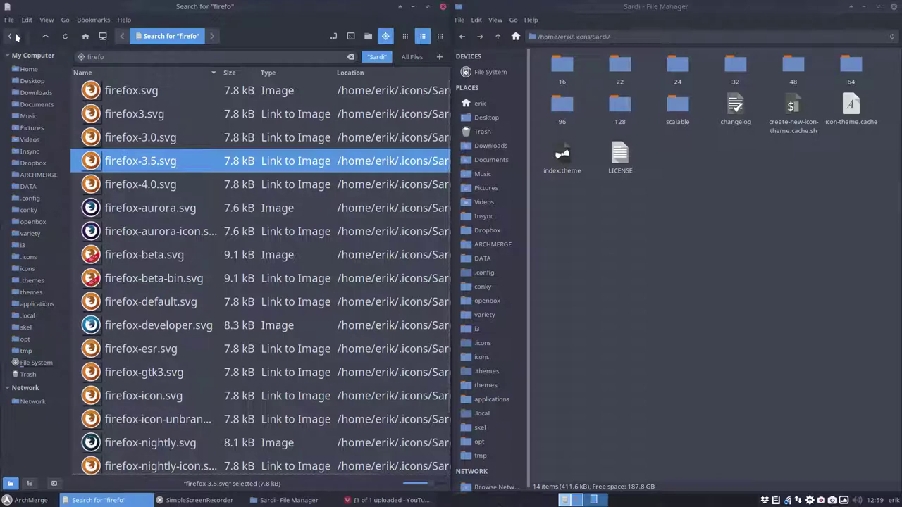
pyautogui.click(10, 36)
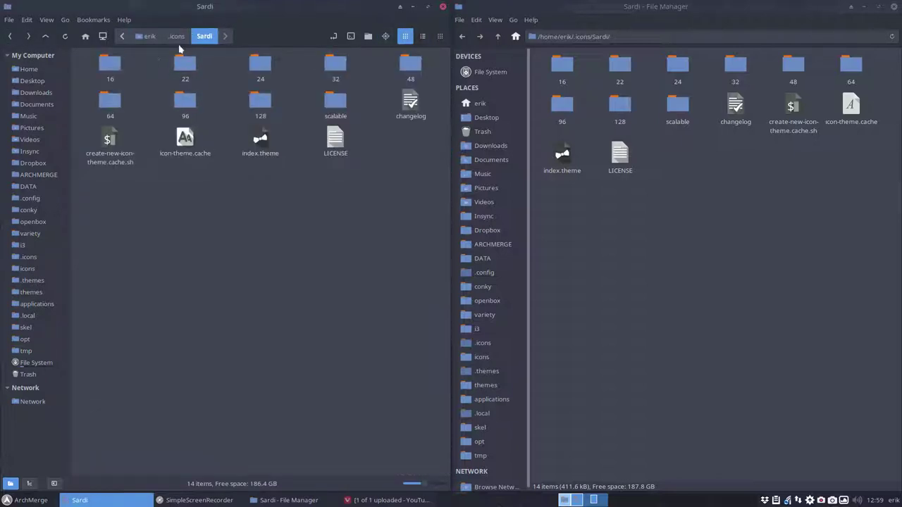
pyautogui.click(177, 35)
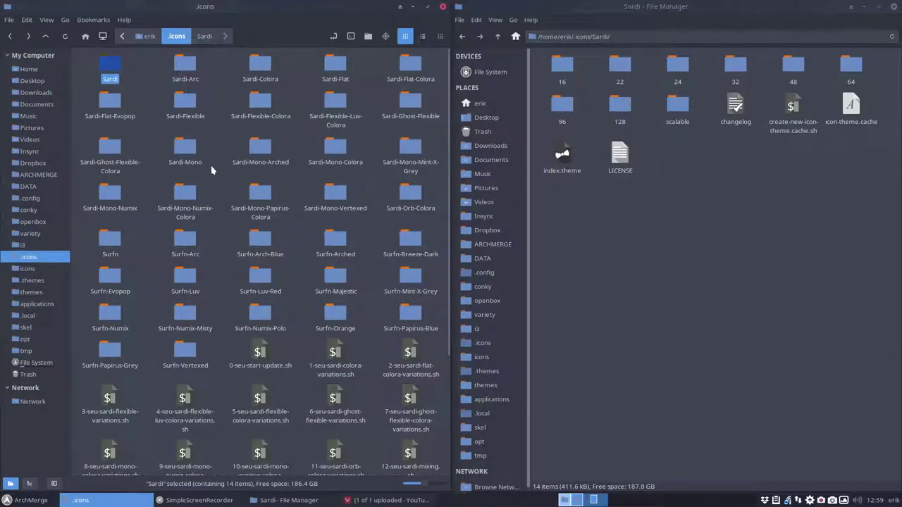
pyautogui.click(385, 36)
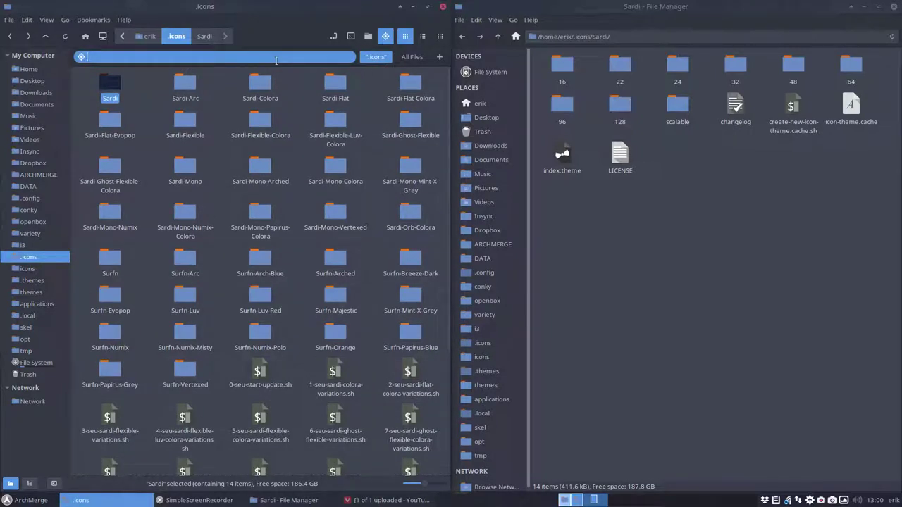
pyautogui.write('edit')
pyautogui.press('Return')
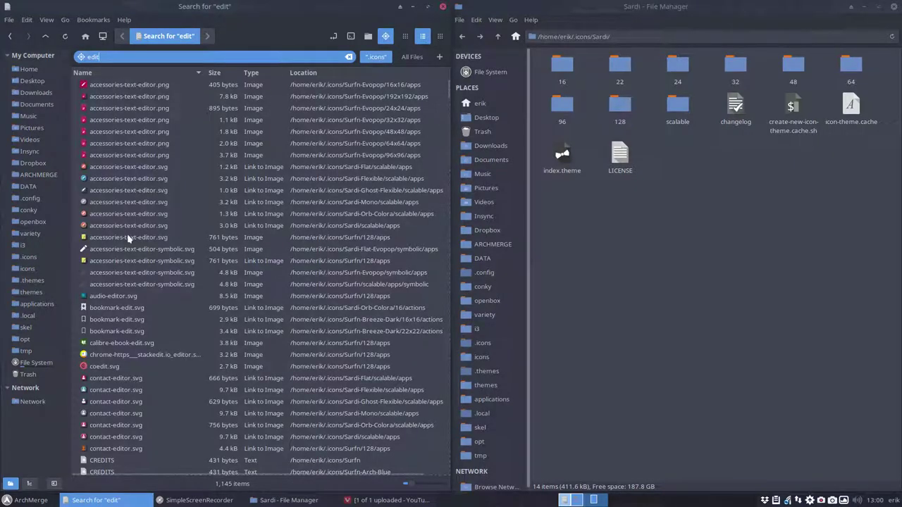
# Scroll through the 1,145 'edit' results, then focus Thunar's Sardi window
pyautogui.scroll(-5, 135, 217)
pyautogui.scroll(-5, 135, 217)
pyautogui.scroll(-5, 135, 217)
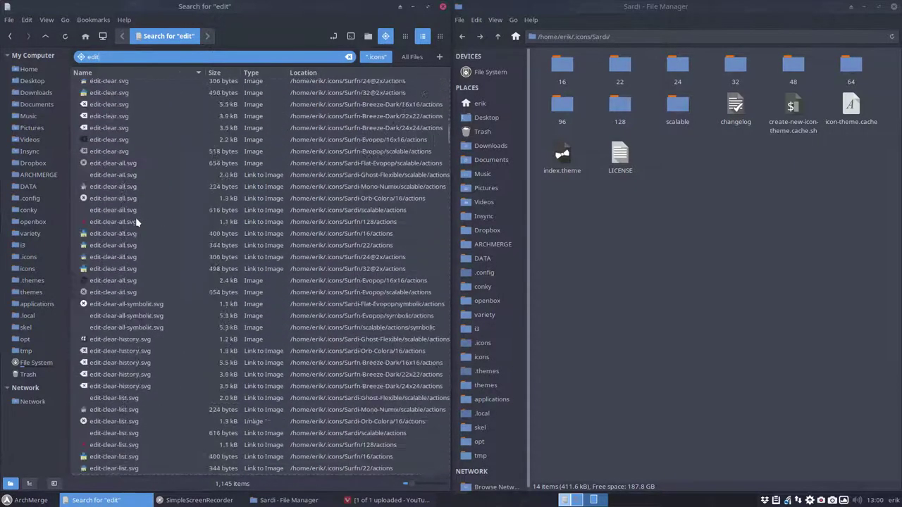
pyautogui.scroll(-3, 135, 217)
pyautogui.scroll(-4, 136, 222)
pyautogui.scroll(-10, 136, 221)
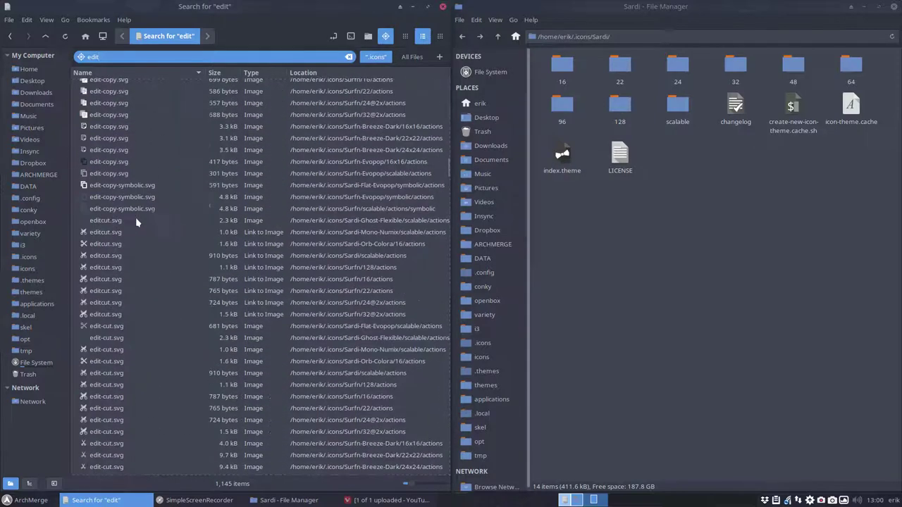
pyautogui.click(671, 230)
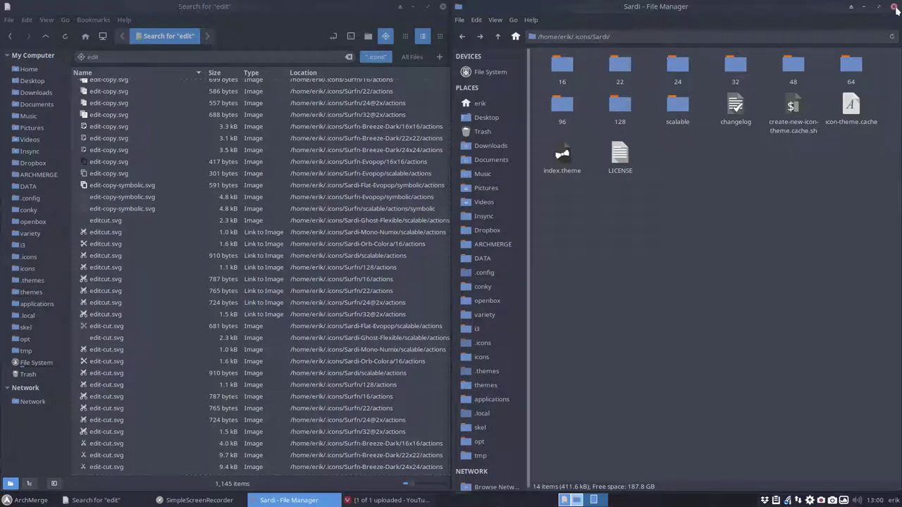
# Close Thunar and run sudo pacman -R thunar in a new terminal with the password
pyautogui.click(895, 7)
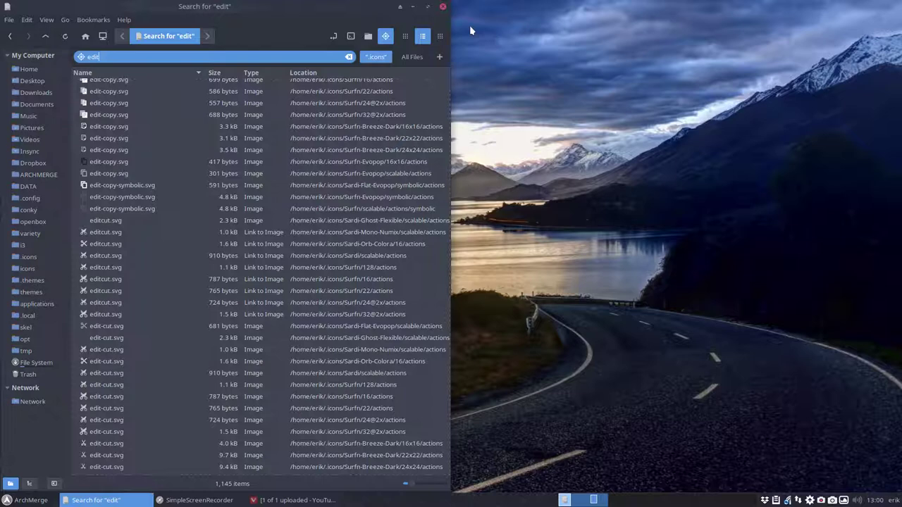
pyautogui.click(543, 131)
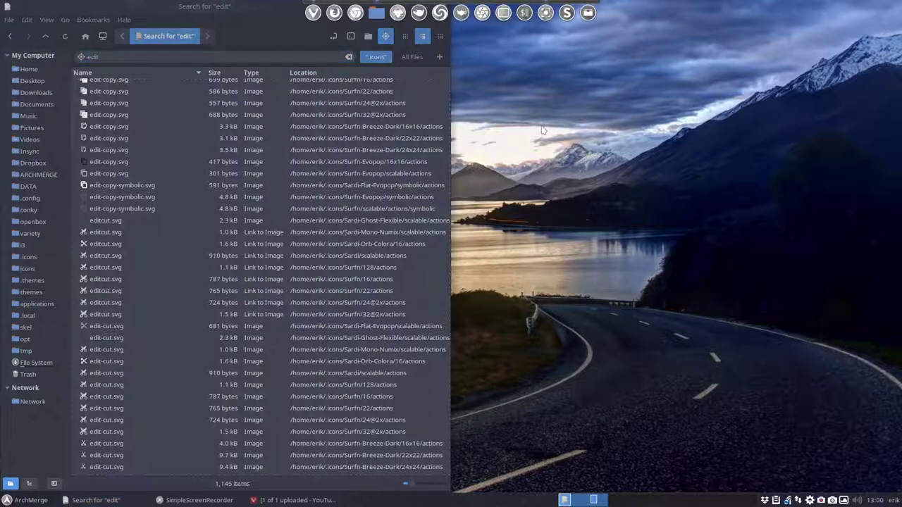
pyautogui.hotkey('ctrl', 'alt', 't')
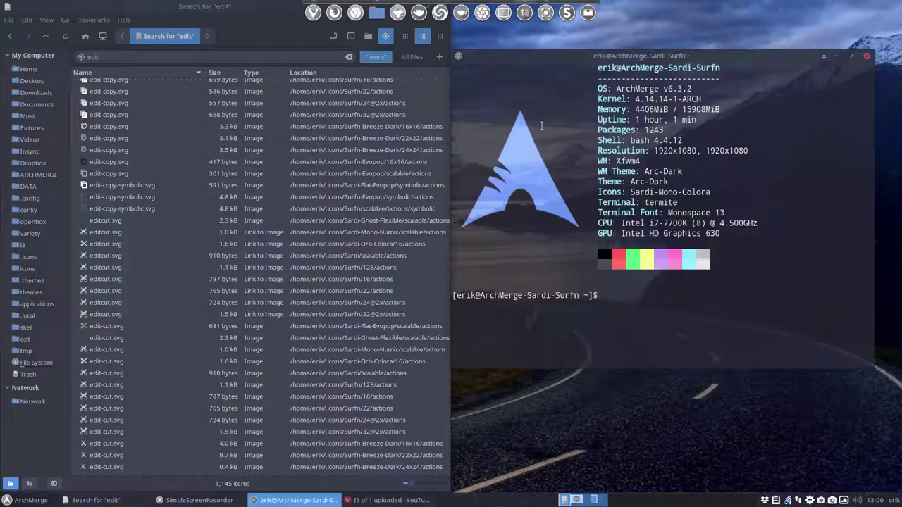
pyautogui.write('sudo ')
pyautogui.write('pacman -R ')
pyautogui.write('thunar')
pyautogui.press('Return')
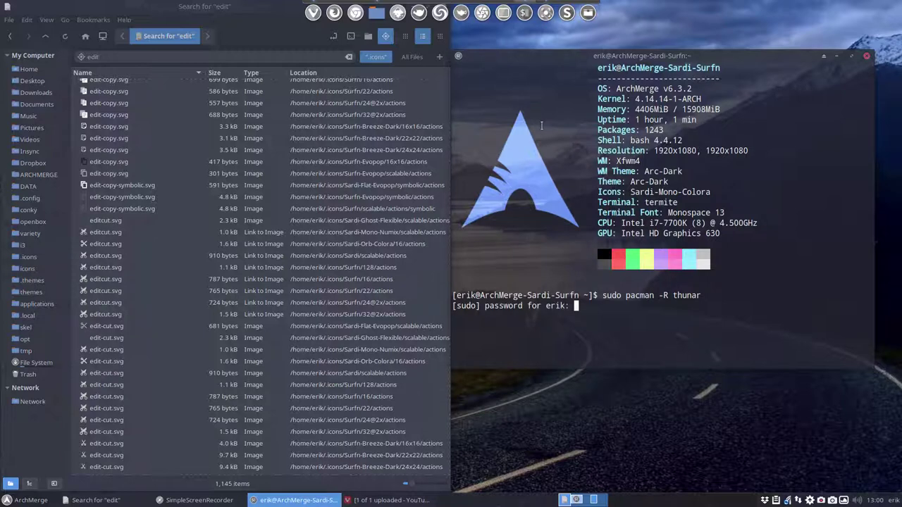
pyautogui.press('Return')
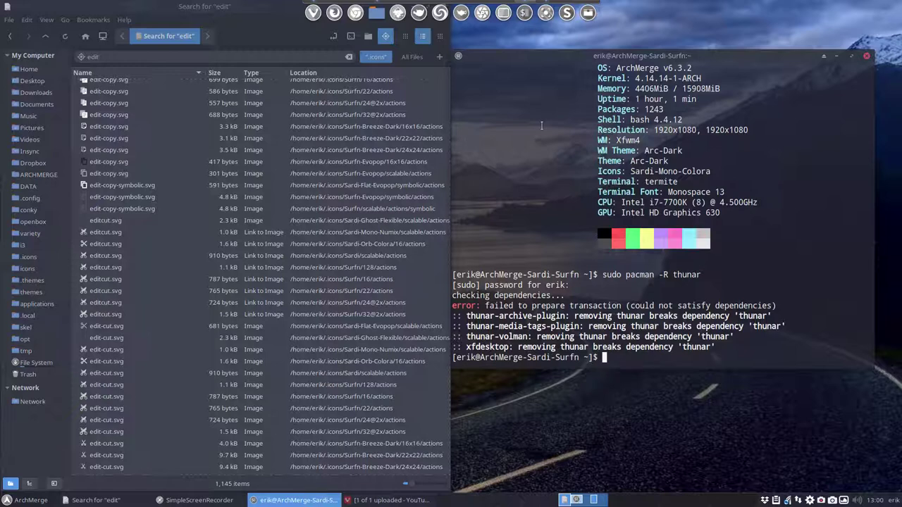
# Close Termite and confirm in Preferred Applications' Utilities that nemo is the file manager and termite the terminal
pyautogui.click(866, 55)
pyautogui.click(25, 499)
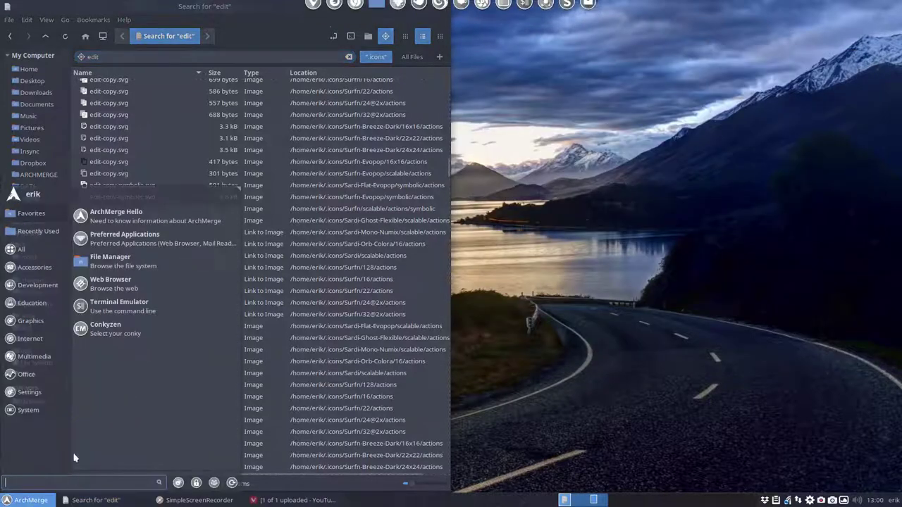
pyautogui.click(112, 240)
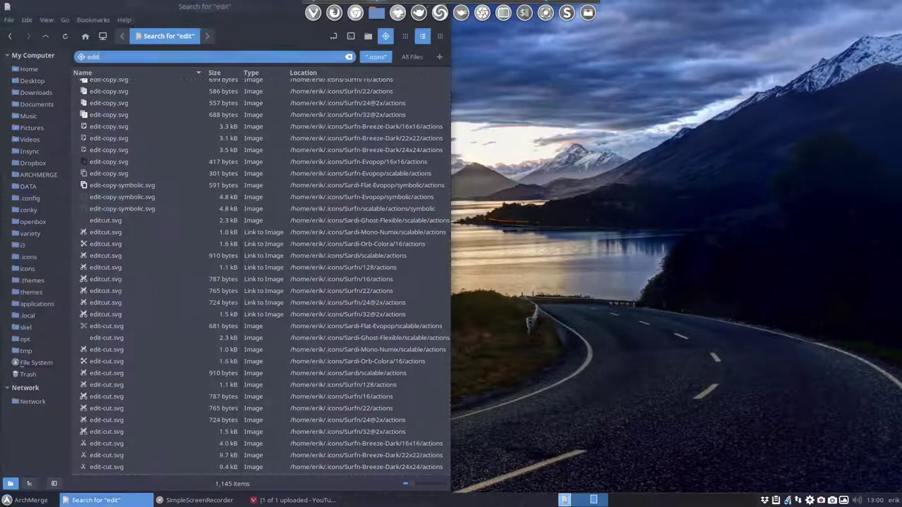
pyautogui.click(419, 194)
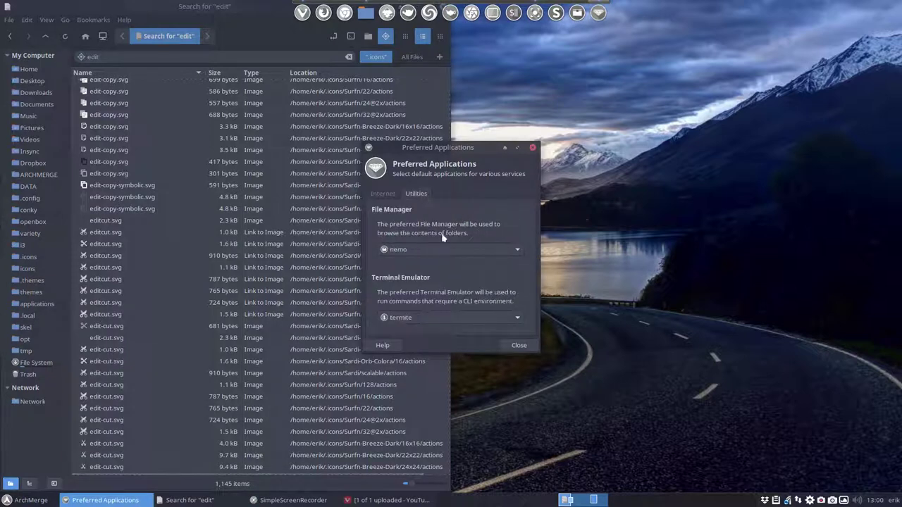
pyautogui.click(532, 148)
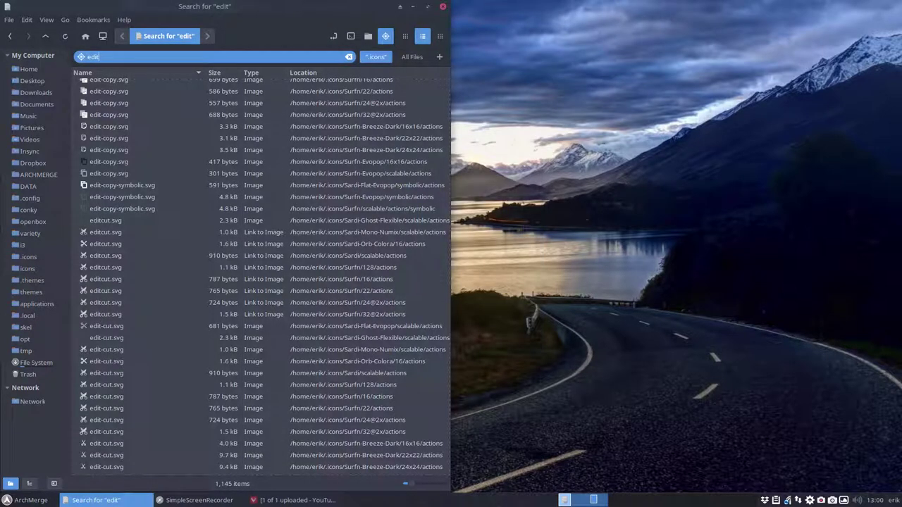